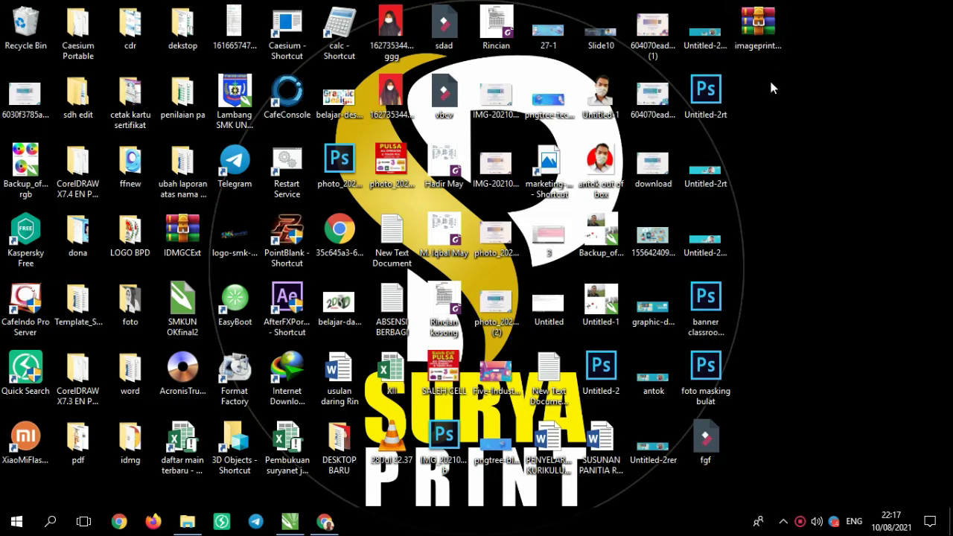
Open the imageprinterpro630 archive, close it, and return to the CorelDRAW queue card.
double_click(775, 47)
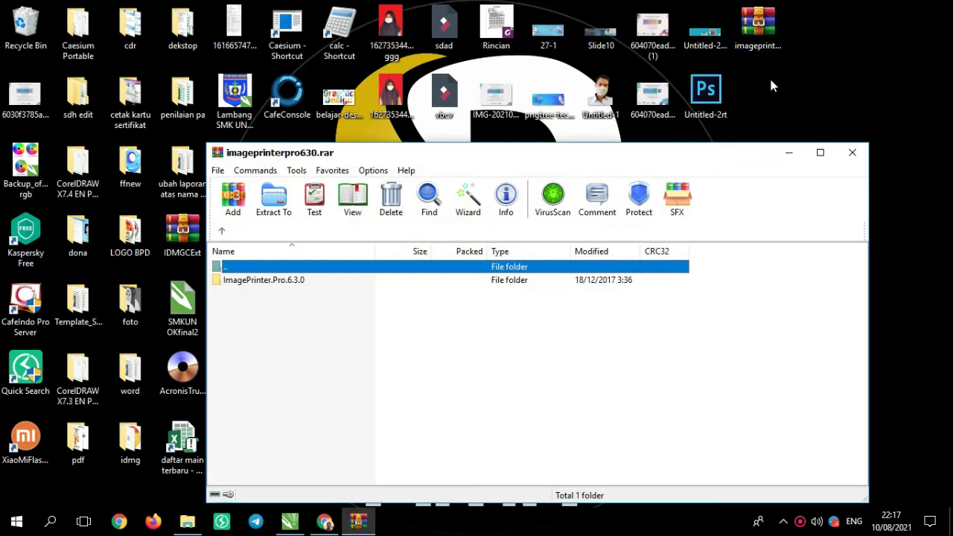
left_click(859, 156)
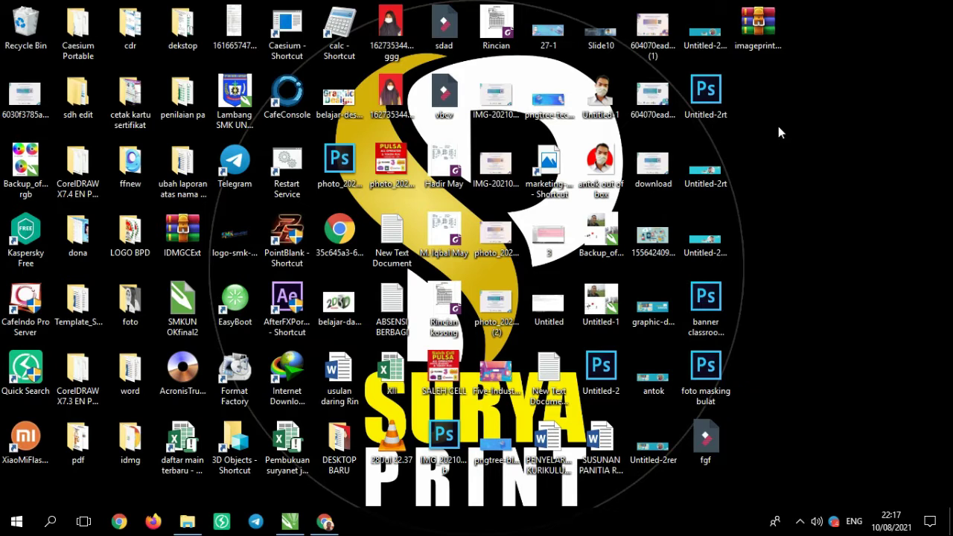
left_click(291, 522)
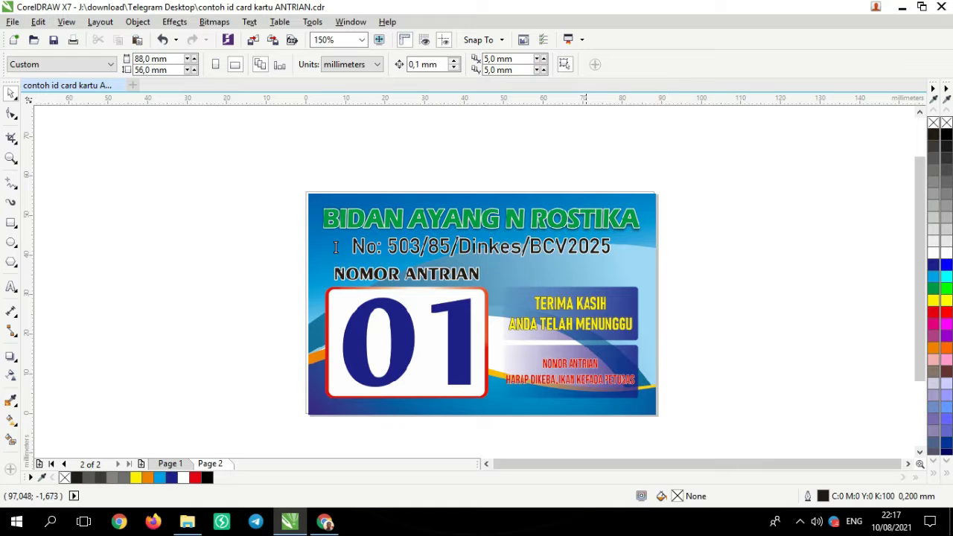
Cancel a new CorelDRAW document, then open Export for the card and close it unused.
left_click(14, 39)
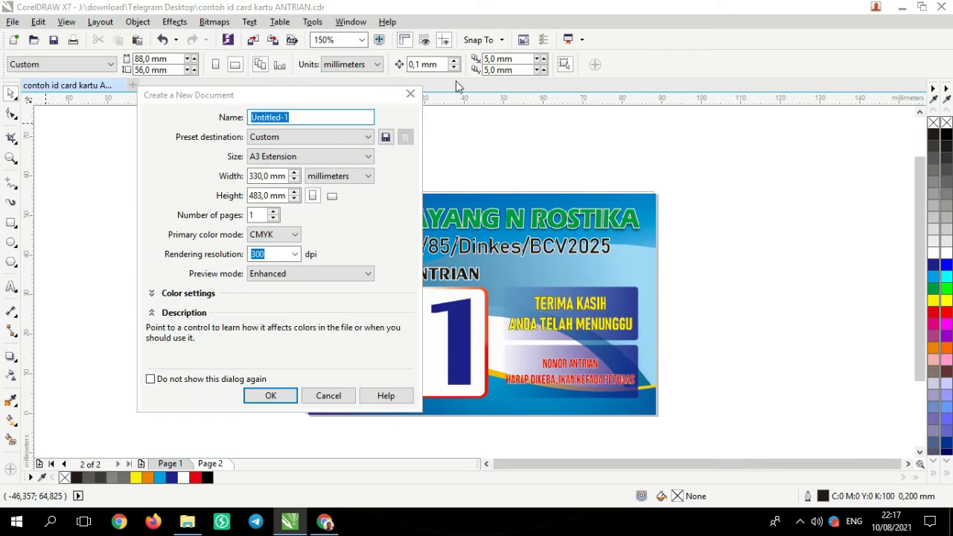
left_click(408, 94)
left_click(13, 22)
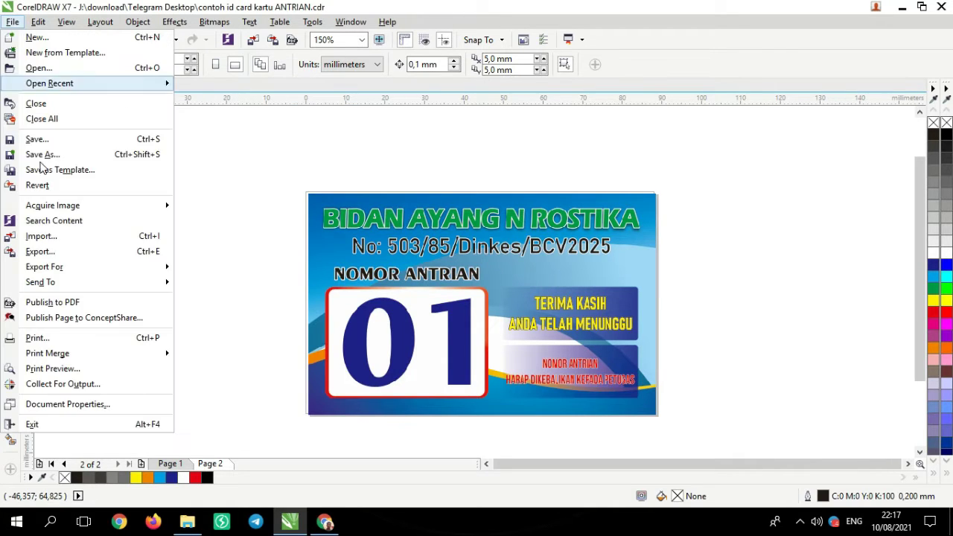
left_click(41, 252)
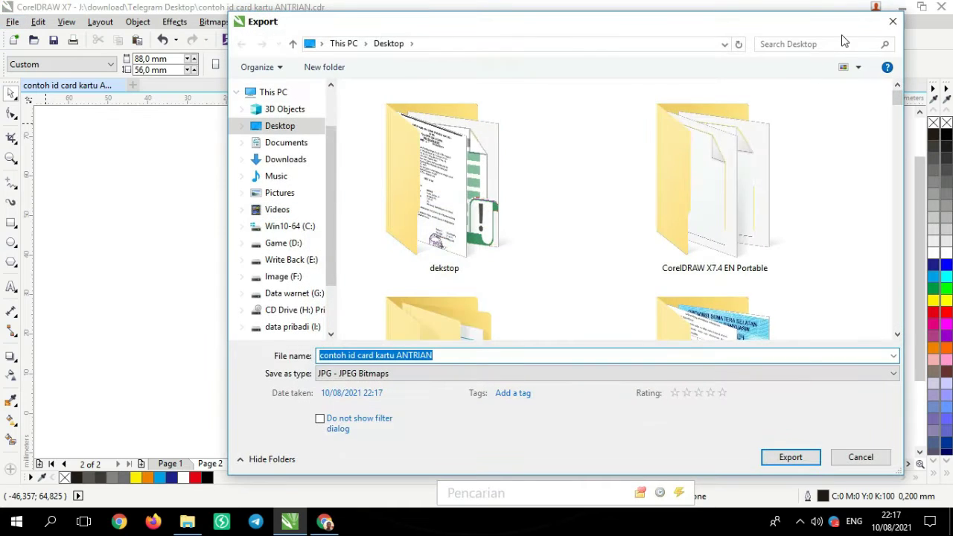
left_click(893, 23)
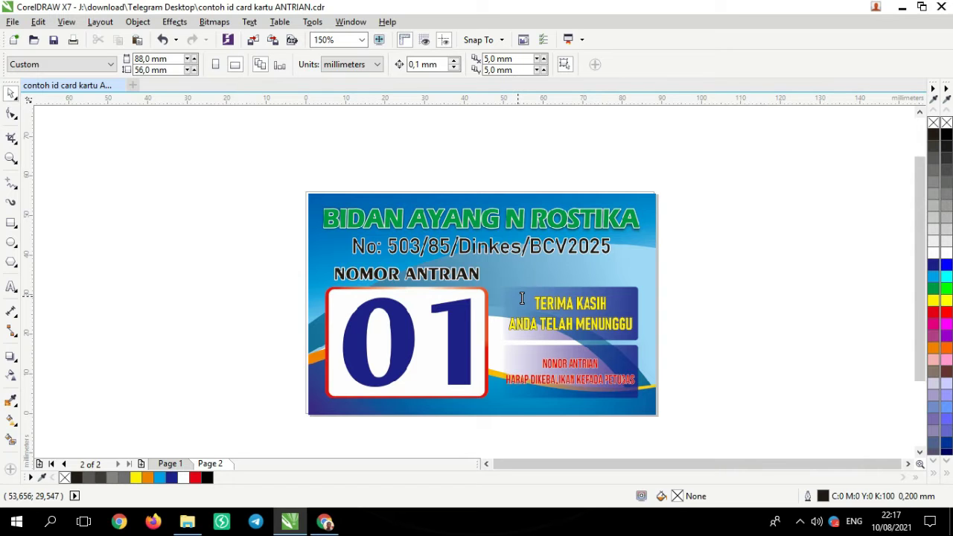
From imageprinterpro630.rar, open the ImagePrinter.Pro.6.3.0 folder and run ImagePrinterPro-setup.exe.
left_click(901, 9)
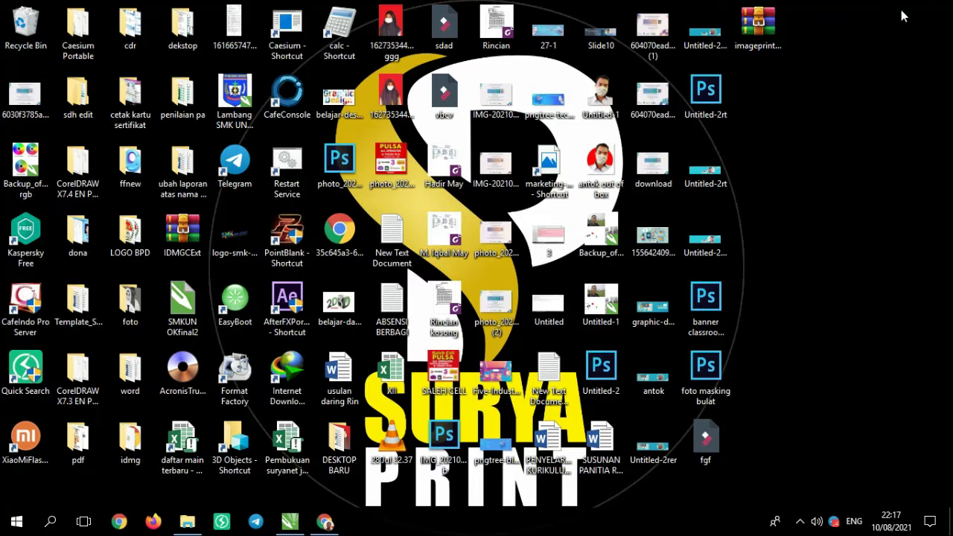
left_click(759, 44)
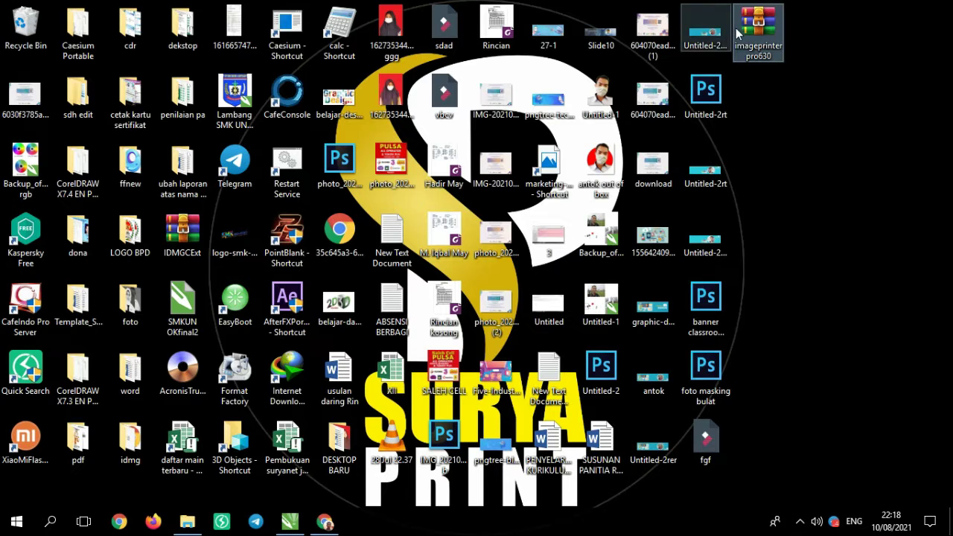
mouse_move(762, 82)
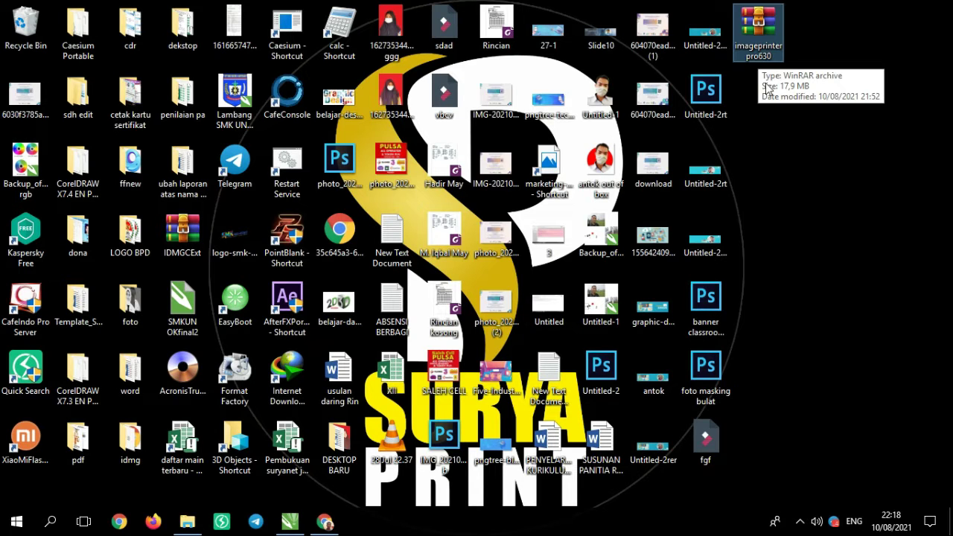
double_click(759, 46)
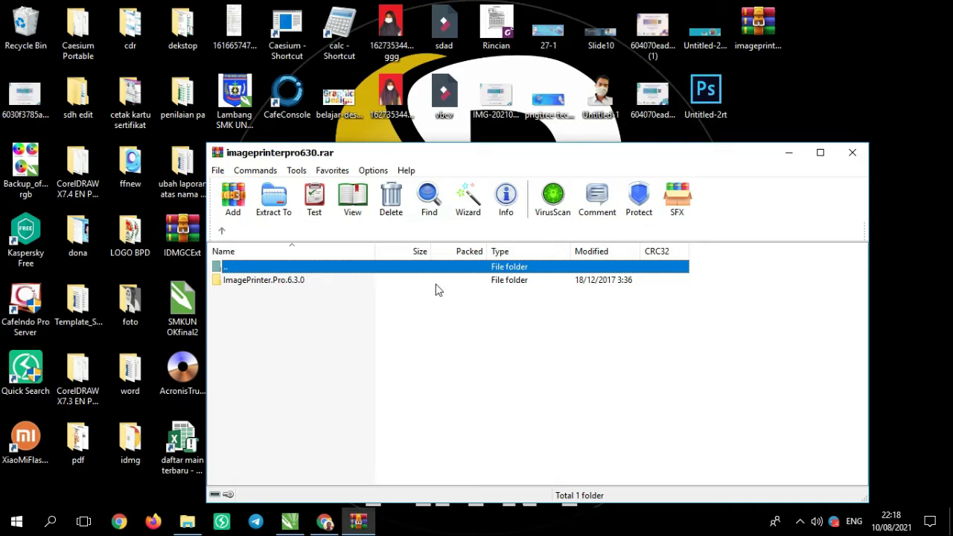
double_click(500, 281)
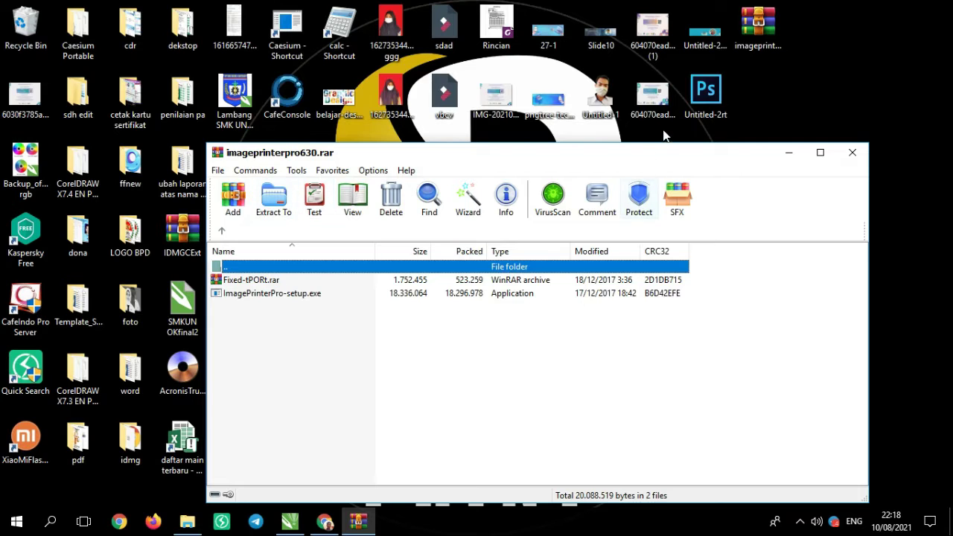
left_click(316, 295)
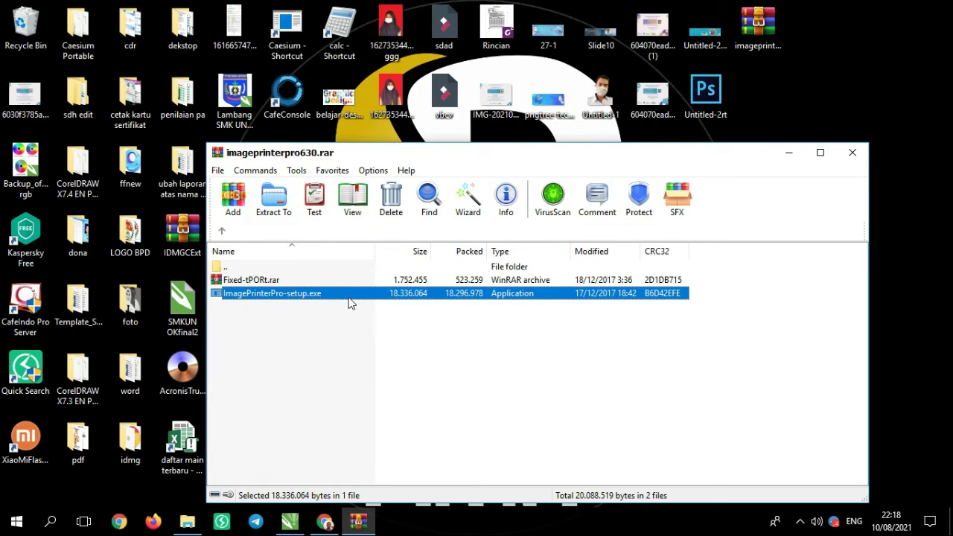
double_click(353, 301)
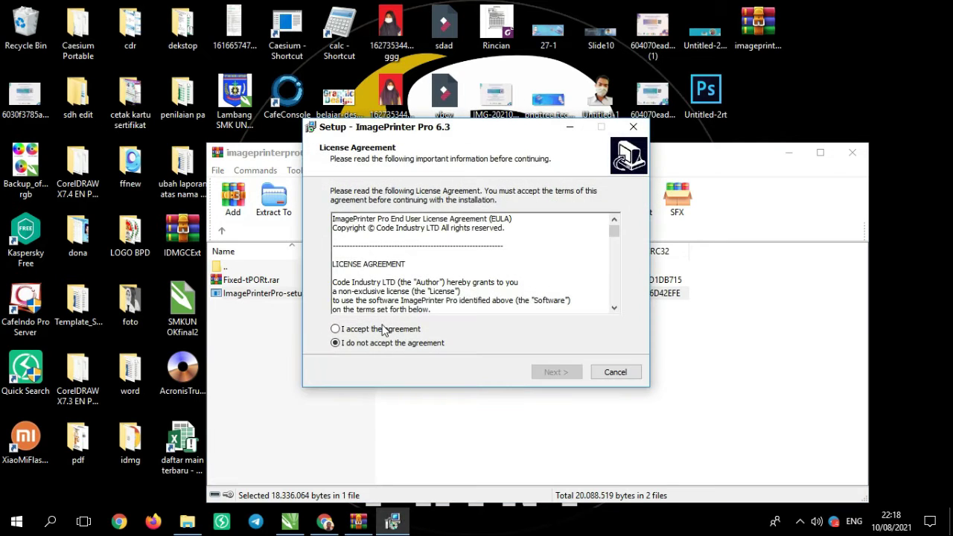
Accept the licence, install with Full installation, and finish with Launch Properties checked.
left_click(381, 329)
left_click(544, 373)
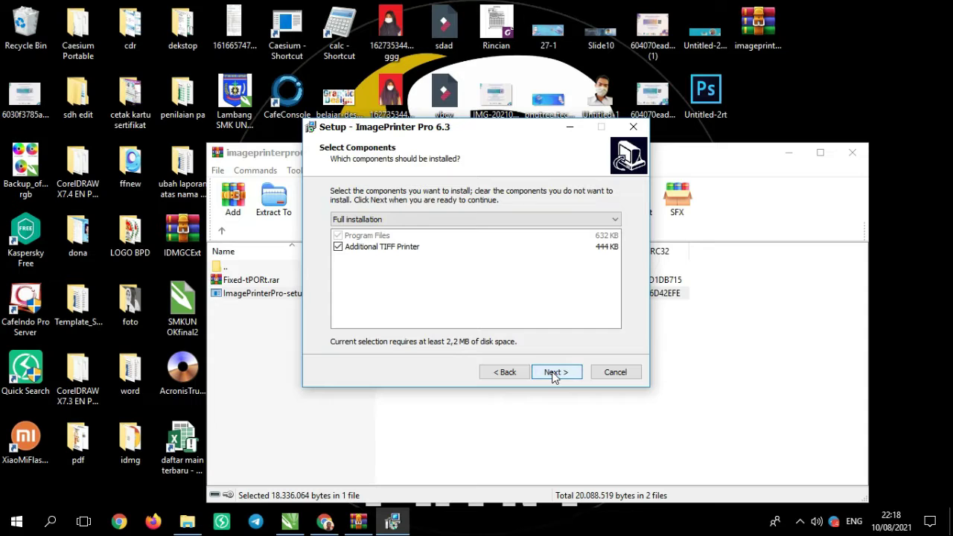
left_click(554, 373)
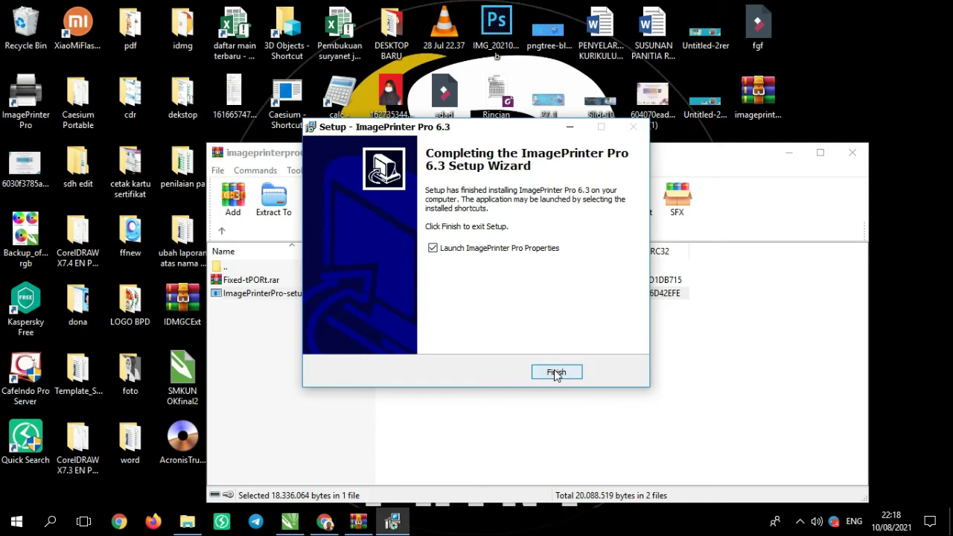
left_click(554, 372)
Open the Fixed-tPORt.rar archive and run Keygen.exe.
left_click(714, 165)
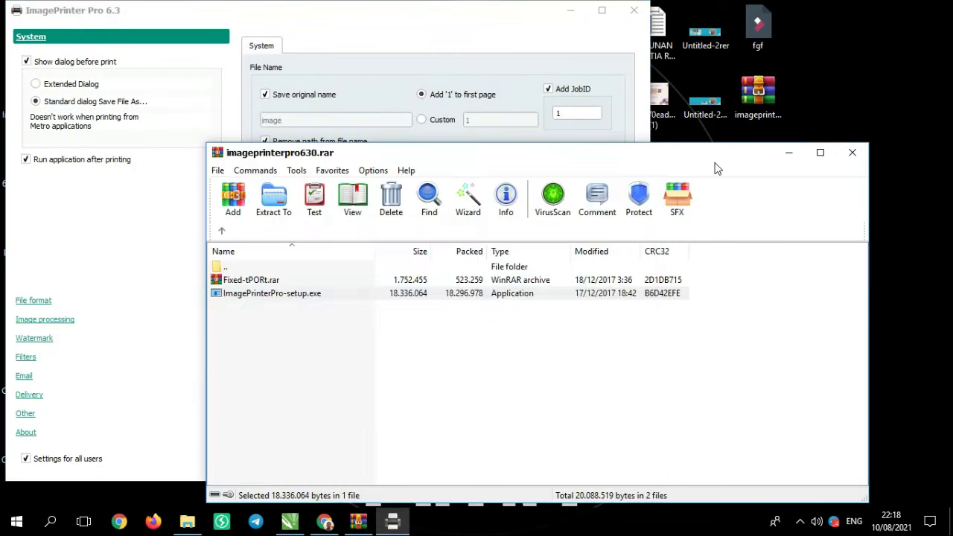
left_click_drag(594, 167, 822, 204)
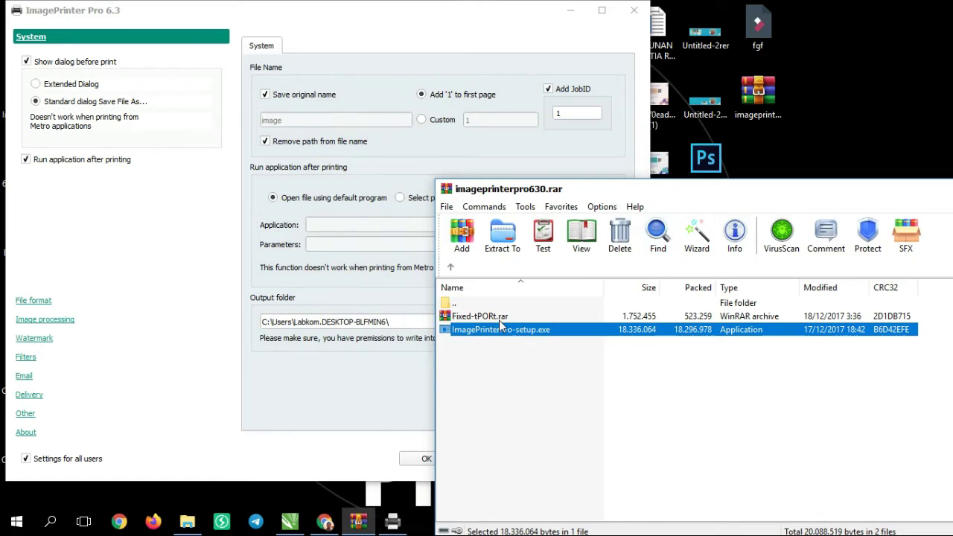
double_click(500, 317)
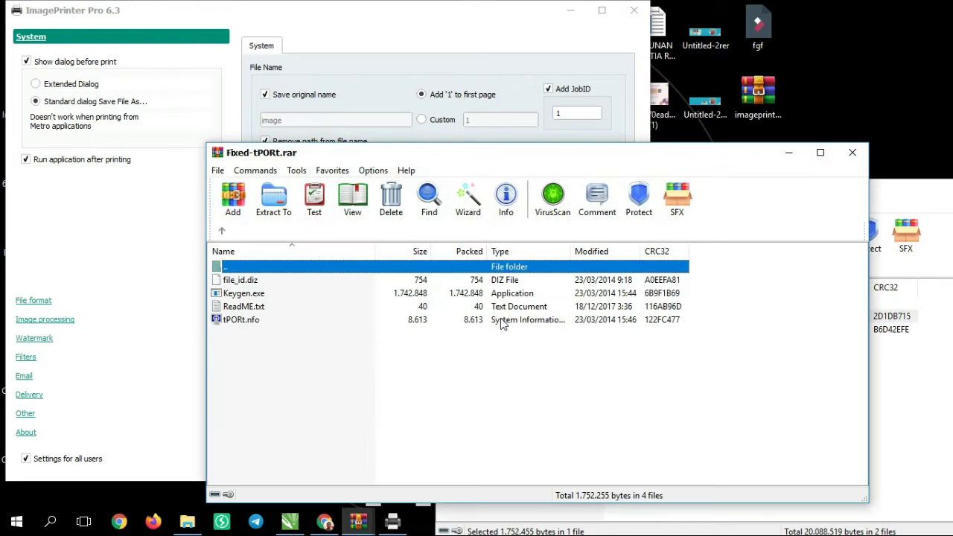
left_click_drag(483, 153, 686, 143)
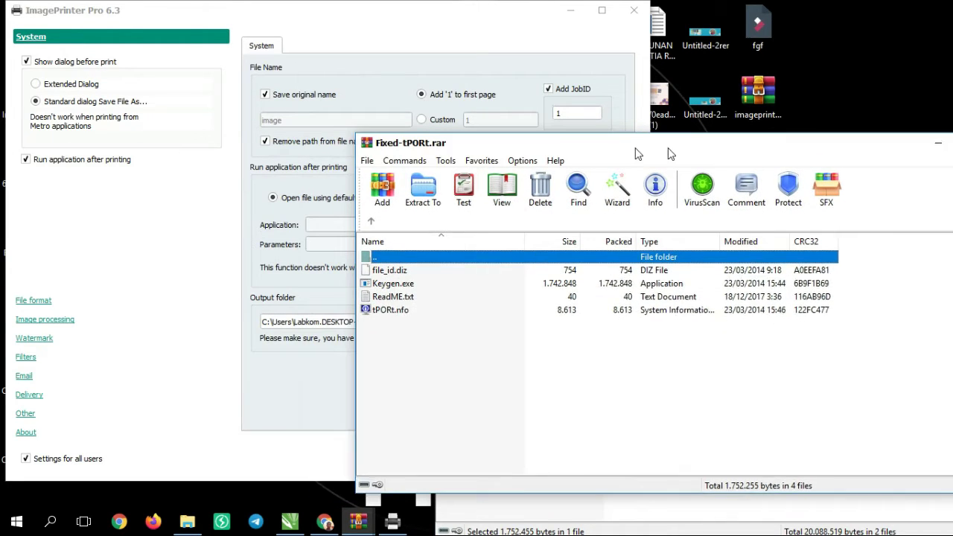
left_click(467, 286)
double_click(468, 287)
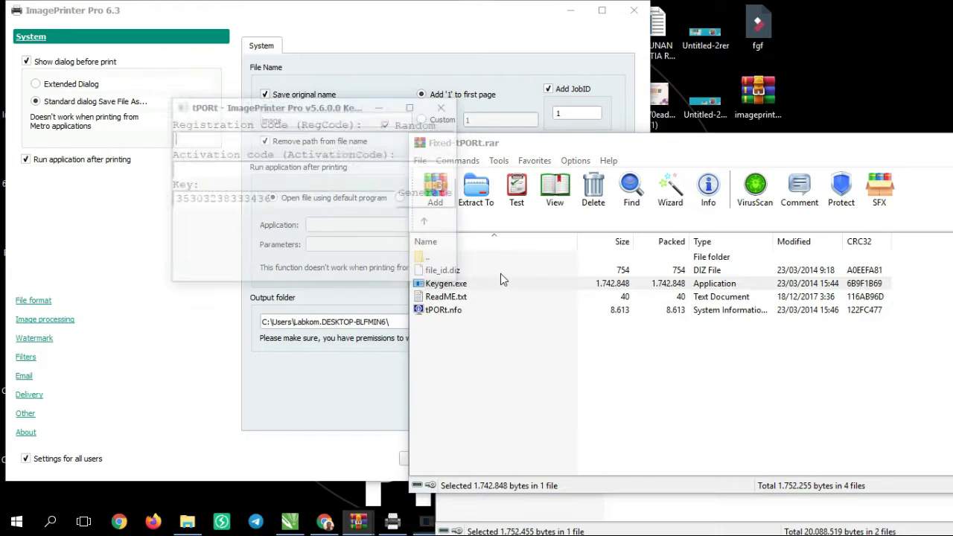
Generate registration and activation codes, then show ImagePrinter Pro's About page.
left_click_drag(320, 109, 598, 114)
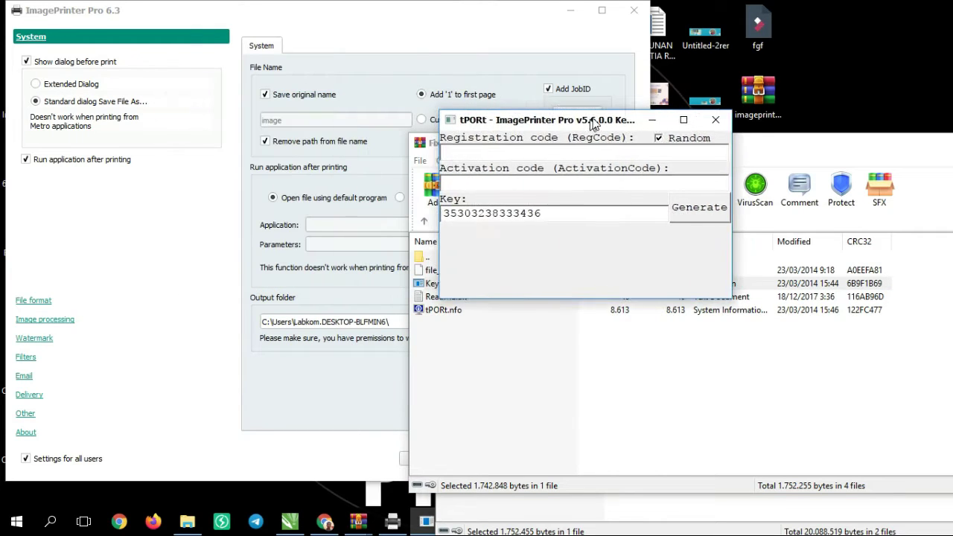
left_click(697, 207)
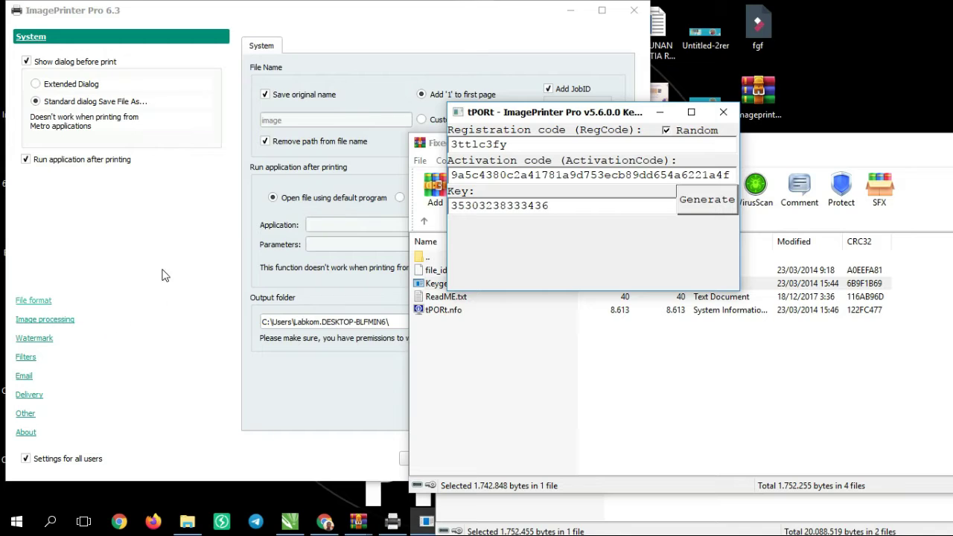
left_click(26, 433)
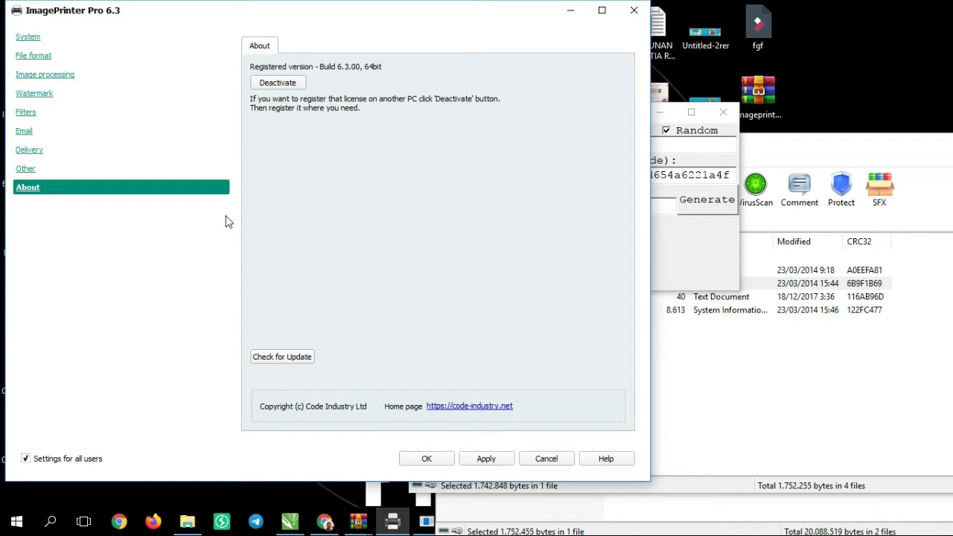
Try deactivating the licence, dismiss the failure message, and bring the keygen forward.
left_click(279, 88)
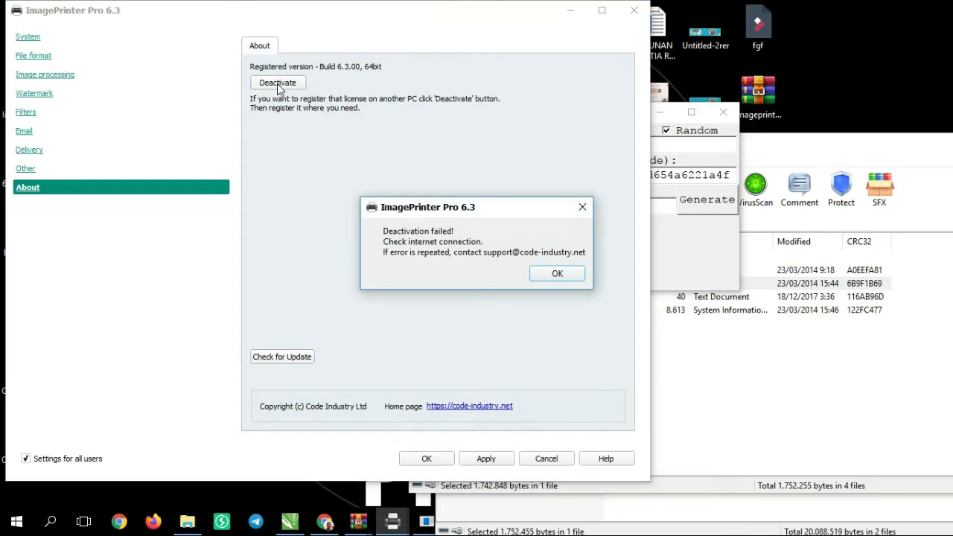
left_click(556, 275)
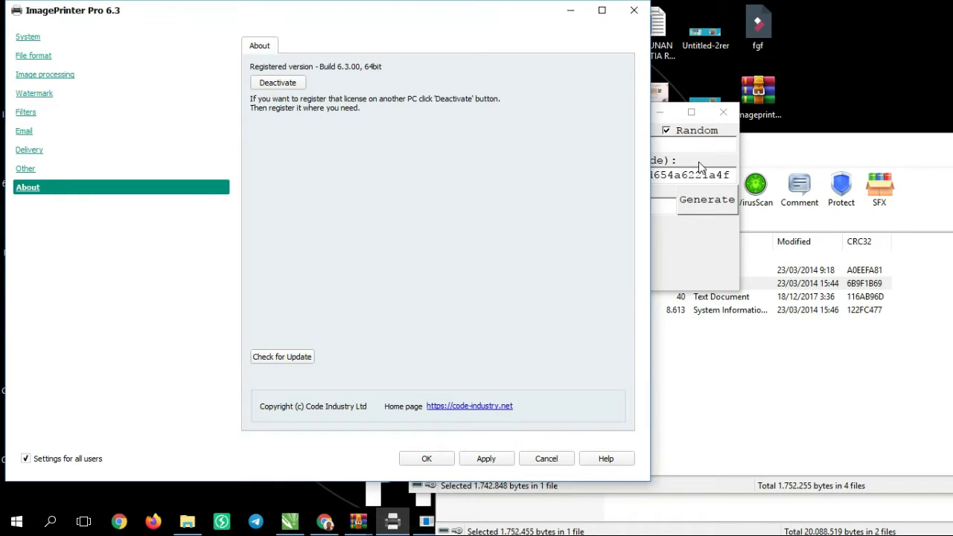
left_click(661, 237)
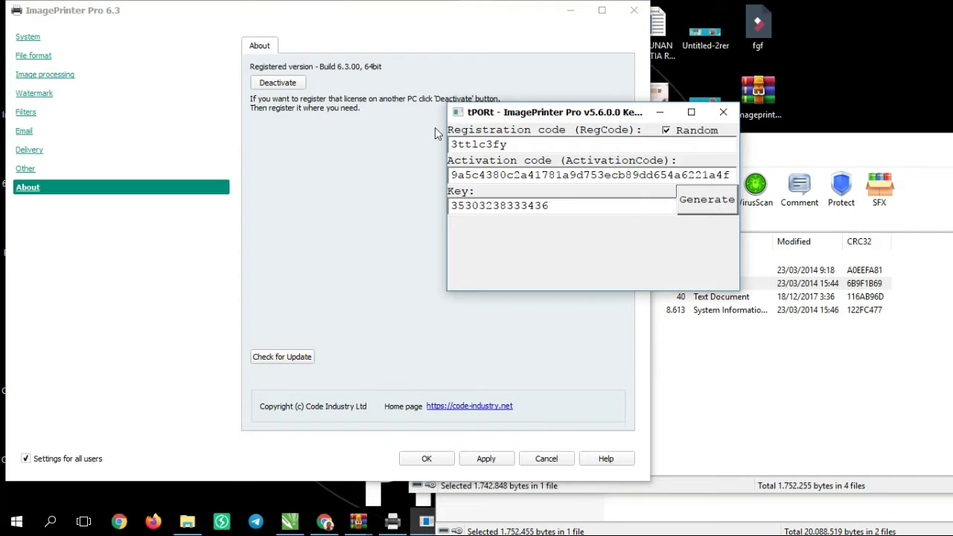
Select the RegCode and ActivationCode text in the keygen, then close ImagePrinter Pro settings.
left_click_drag(520, 143, 442, 140)
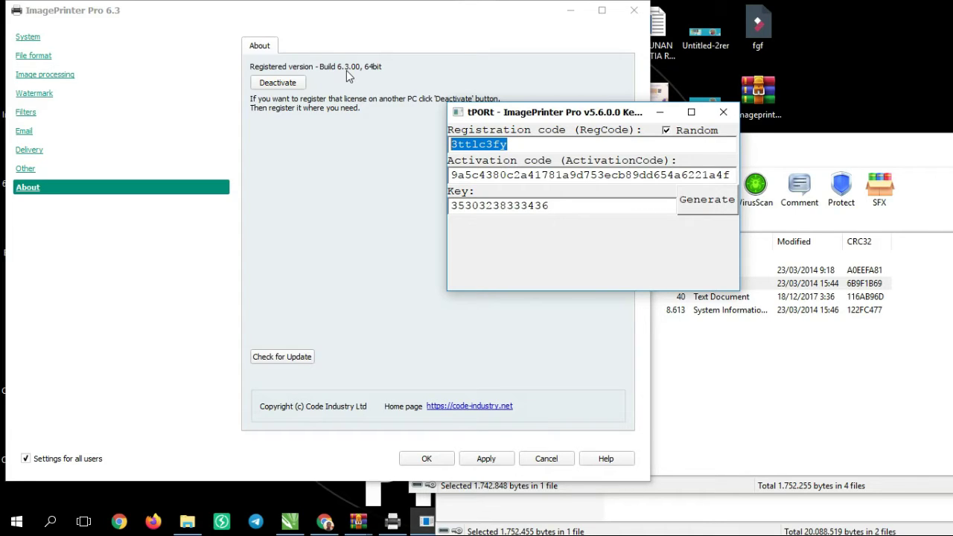
left_click(503, 174)
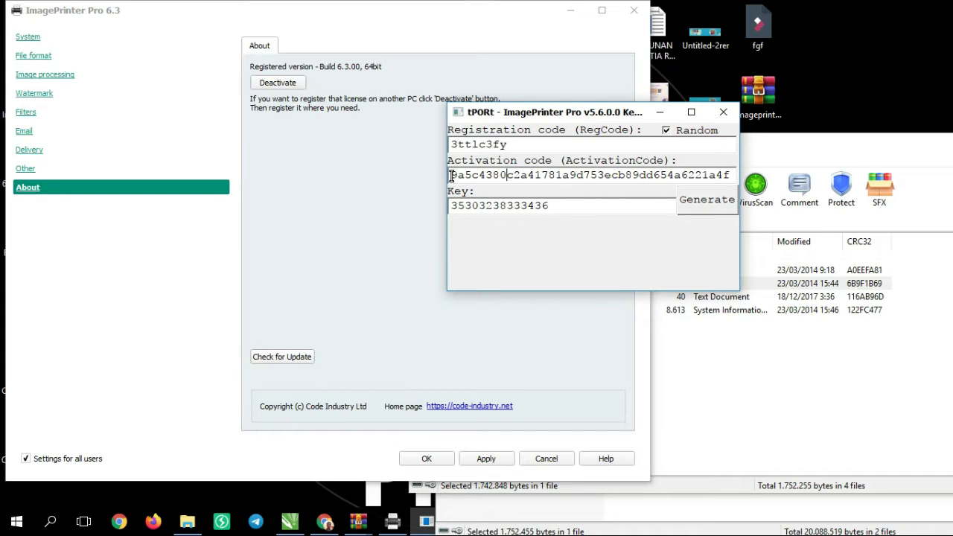
mouse_move(450, 176)
left_mouse_down()
mouse_move(646, 175)
mouse_move(753, 186)
left_mouse_up()
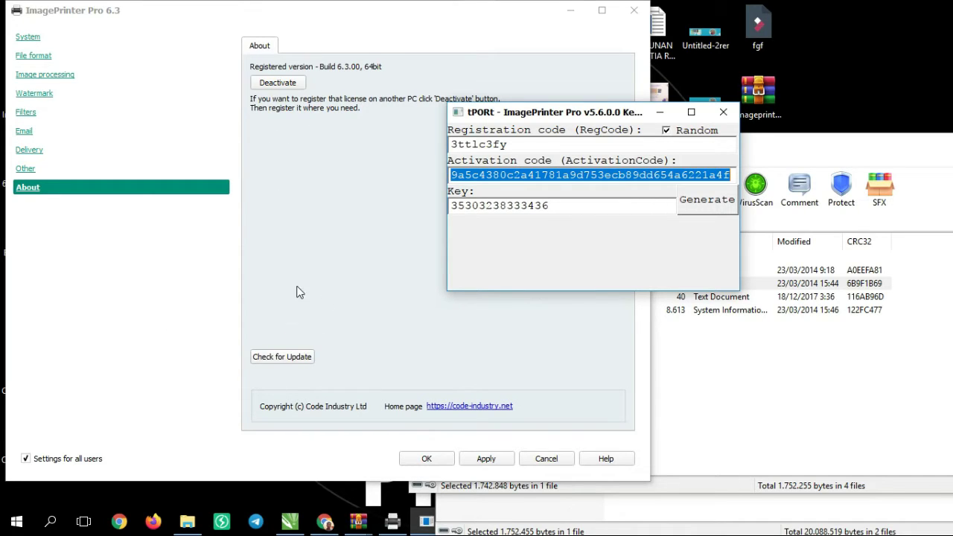
left_click(634, 10)
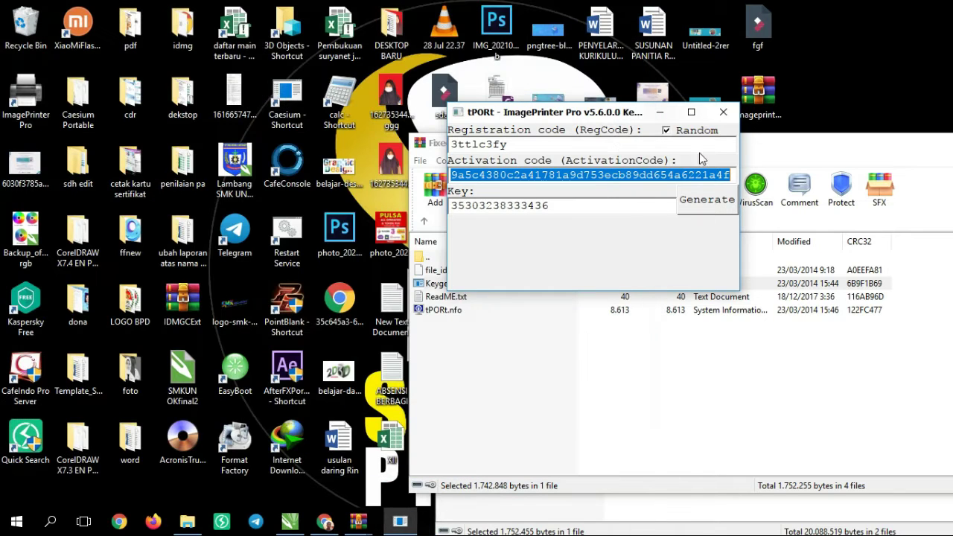
Close the keygen, minimize WinRAR, and switch back to the CorelDRAW queue card.
left_click(723, 113)
left_click_drag(885, 142, 636, 145)
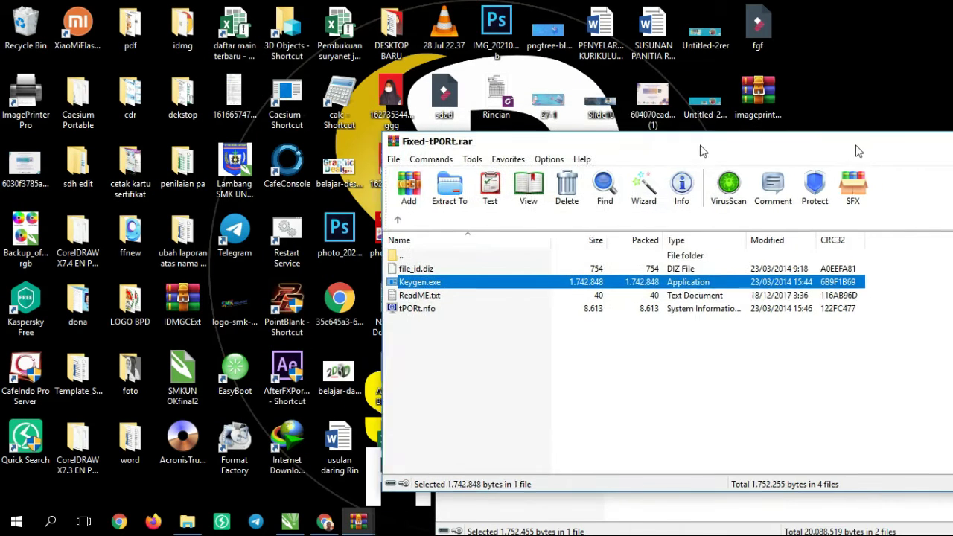
left_click(714, 145)
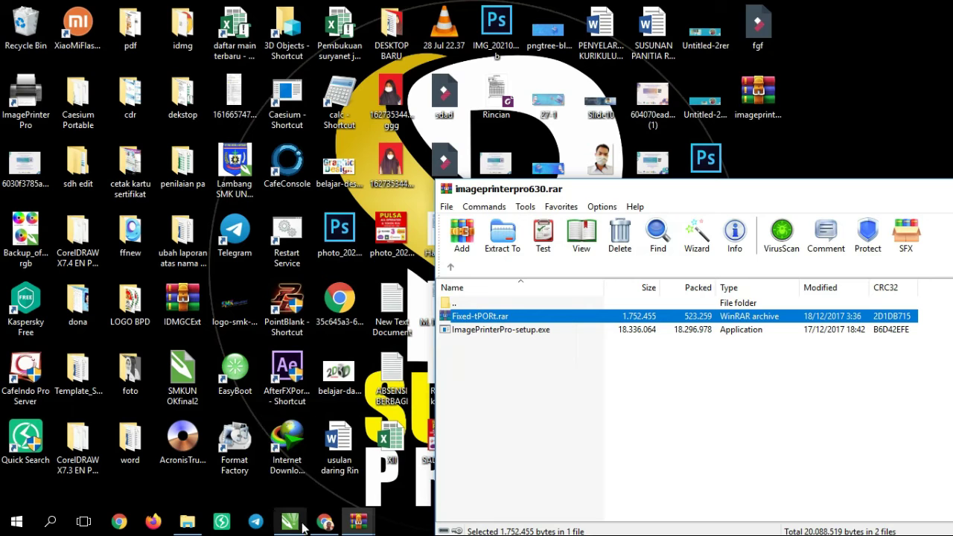
left_click(290, 521)
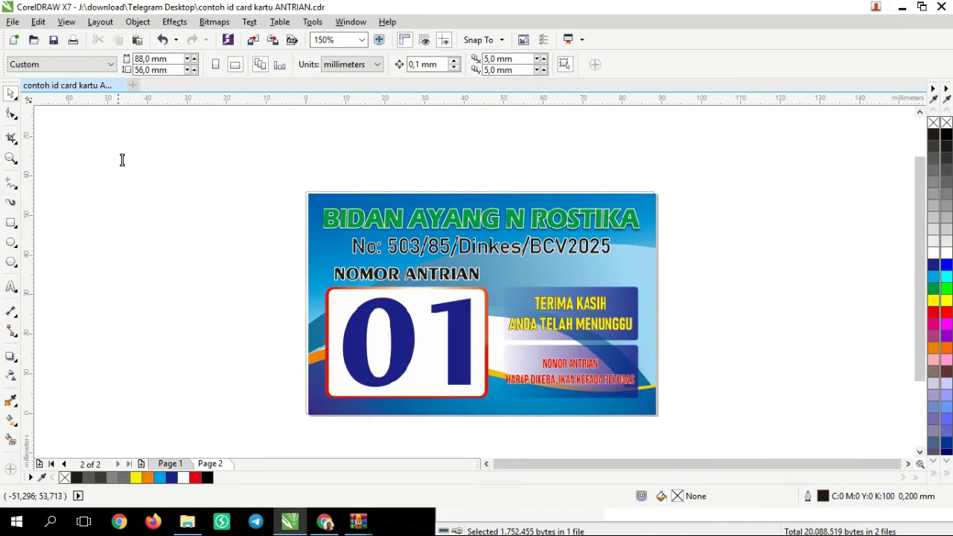
Open File > Print and choose ImagePrinter Pro as the printer.
left_click(12, 21)
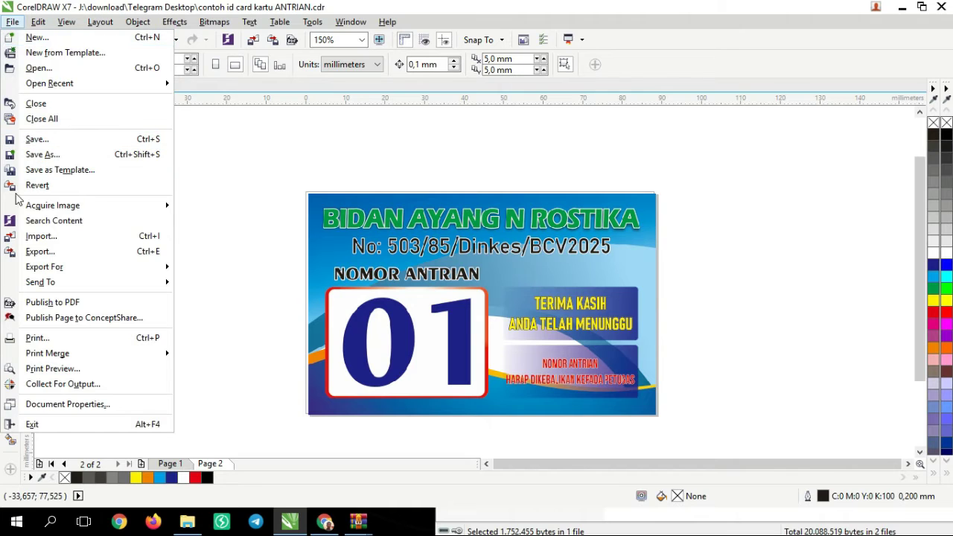
left_click(37, 337)
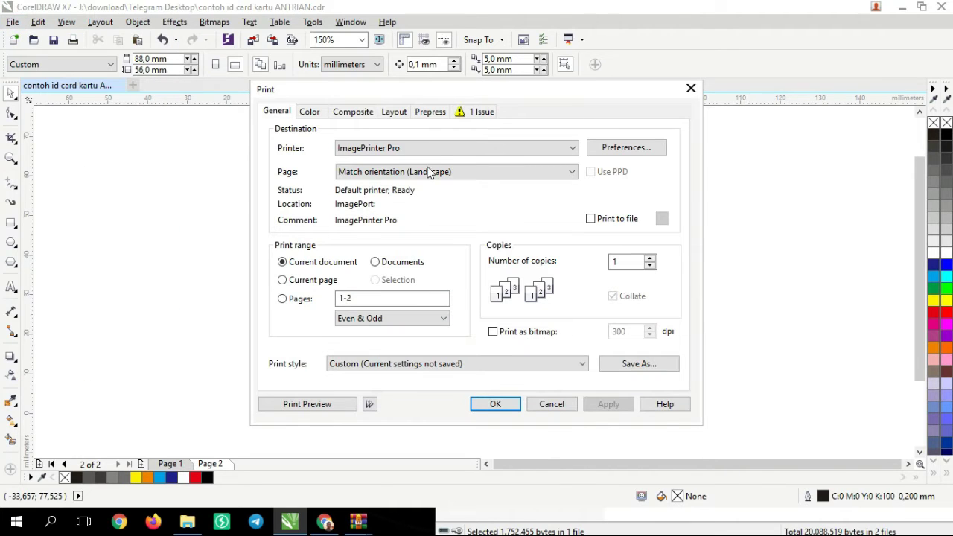
left_click(469, 149)
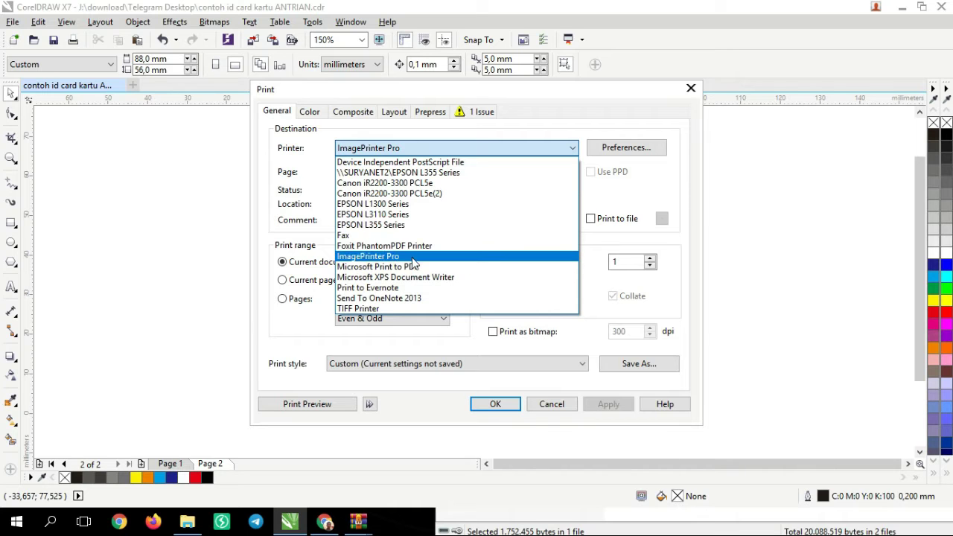
left_click(417, 255)
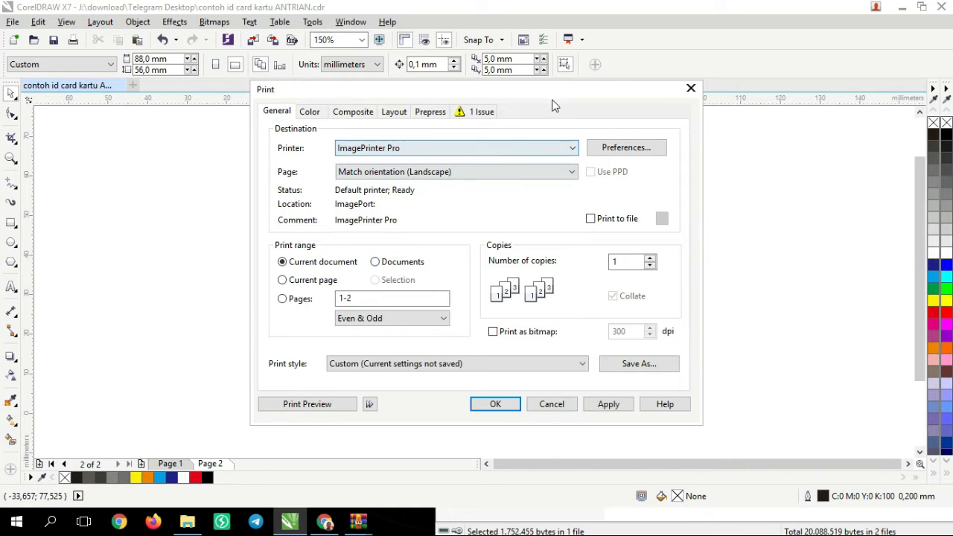
mouse_move(554, 96)
left_mouse_down()
mouse_move(489, 114)
mouse_move(361, 123)
mouse_move(798, 297)
mouse_move(719, 364)
left_mouse_up()
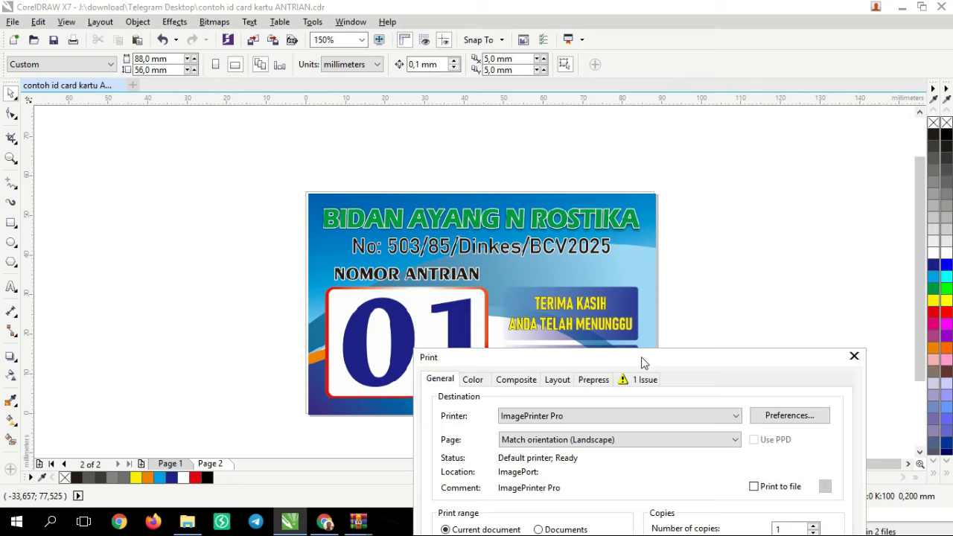
left_click_drag(643, 362, 713, 172)
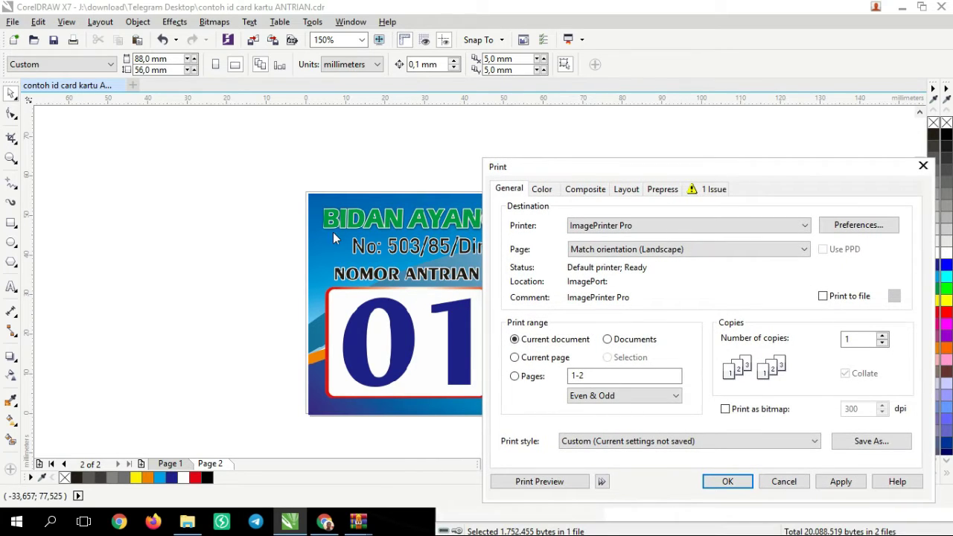
left_click_drag(662, 171, 524, 137)
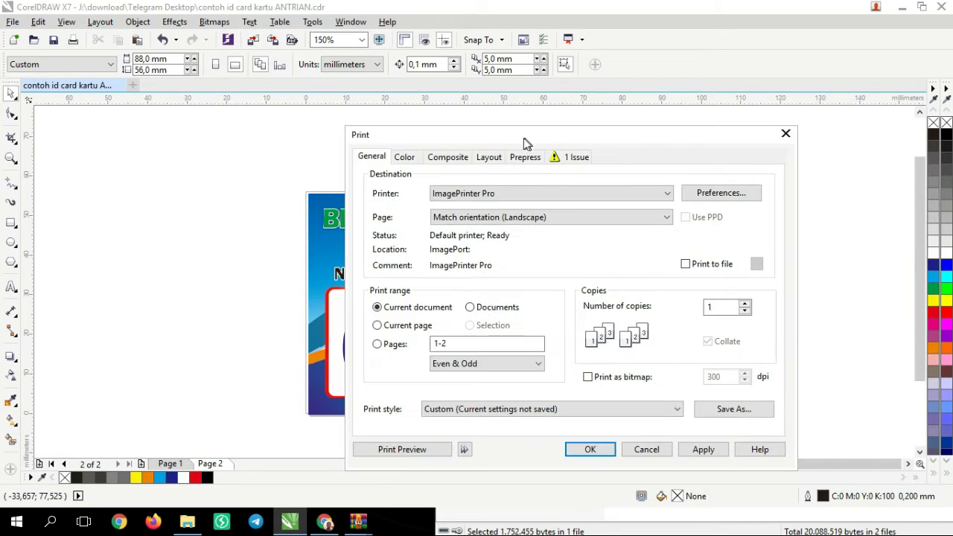
left_click(571, 196)
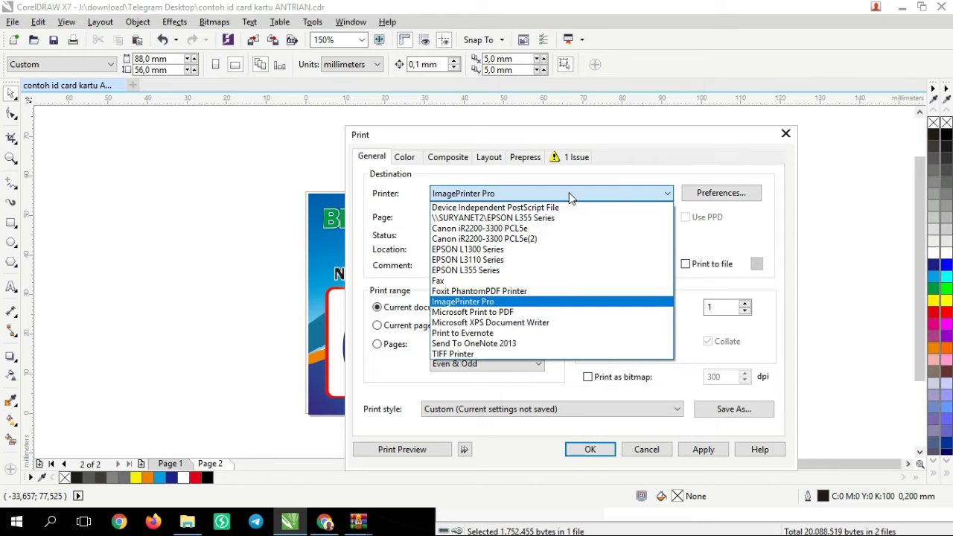
left_click(525, 301)
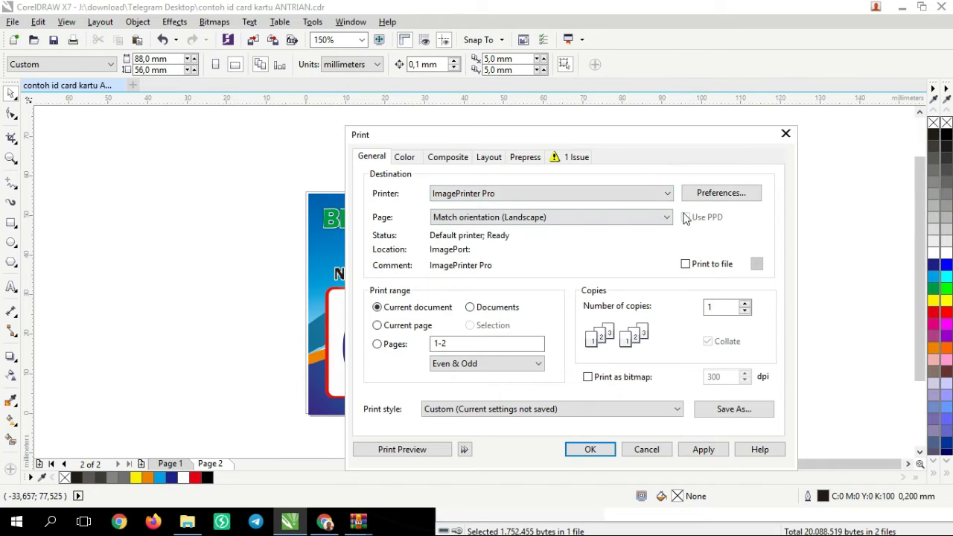
left_click(715, 196)
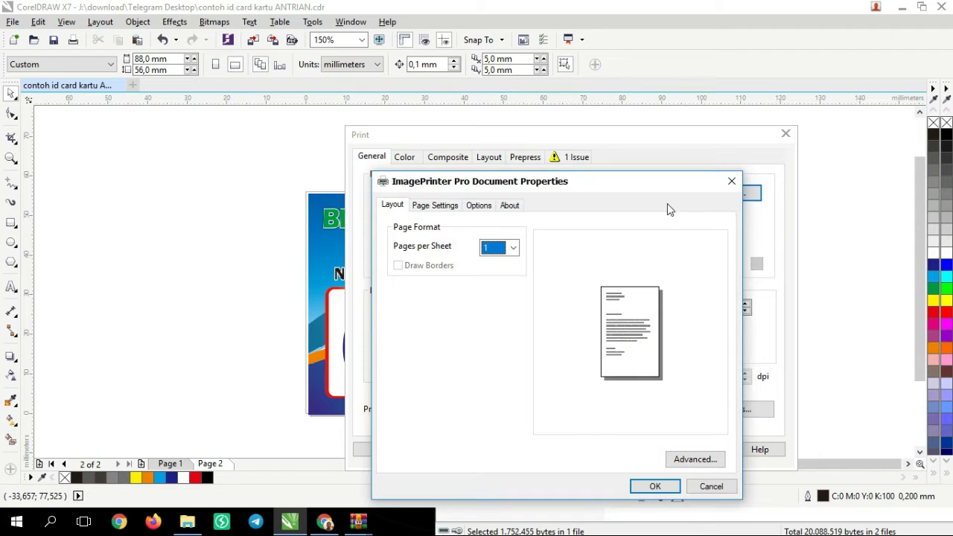
left_click(435, 208)
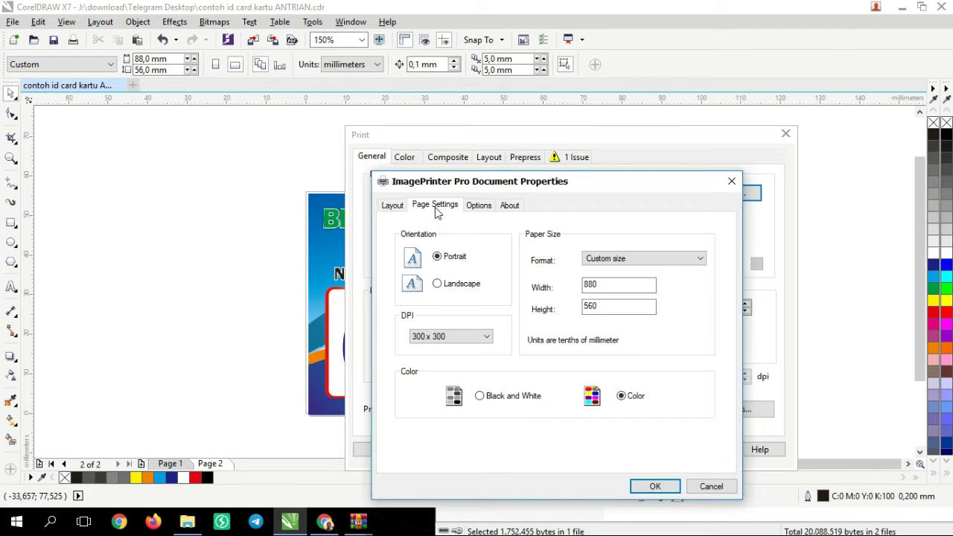
left_click(482, 211)
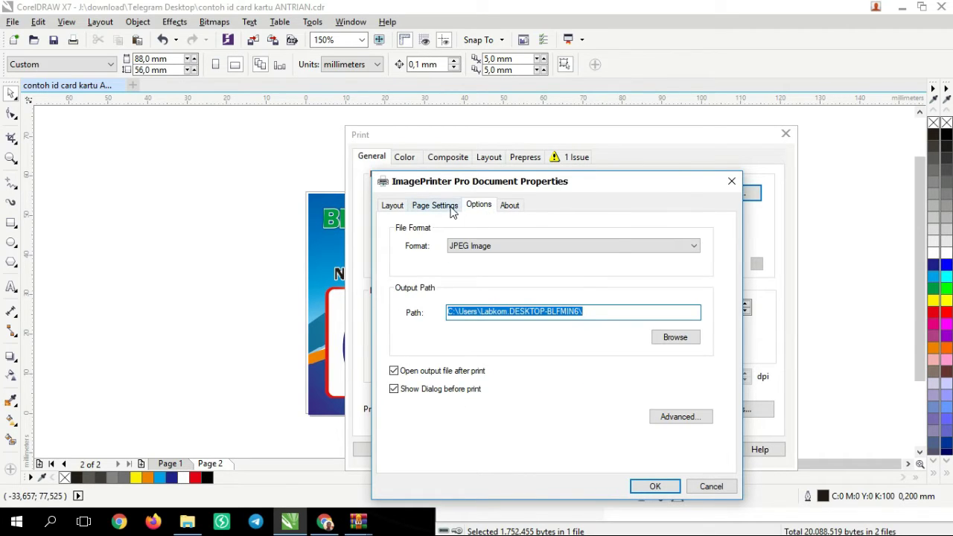
left_click(452, 212)
left_click(608, 305)
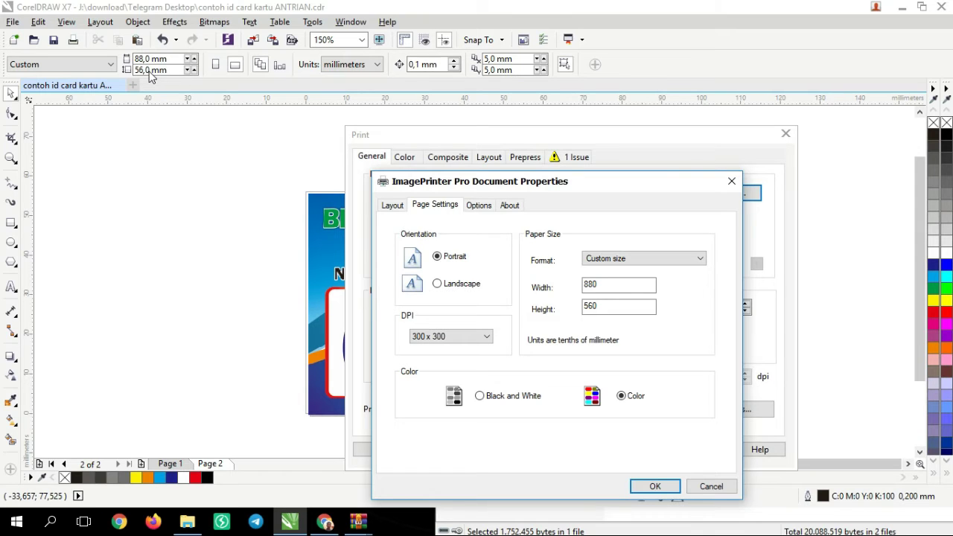
left_click(605, 284)
left_click(607, 308)
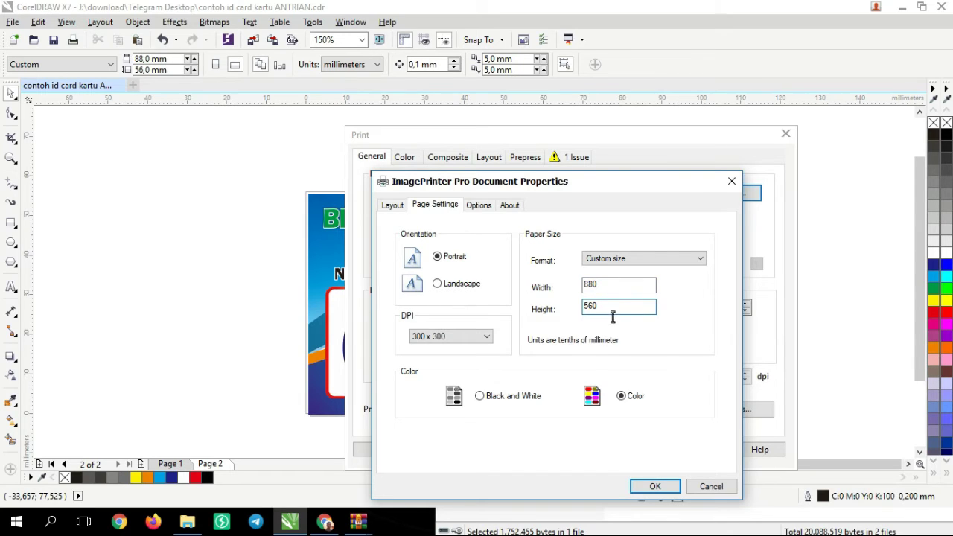
left_click(604, 286)
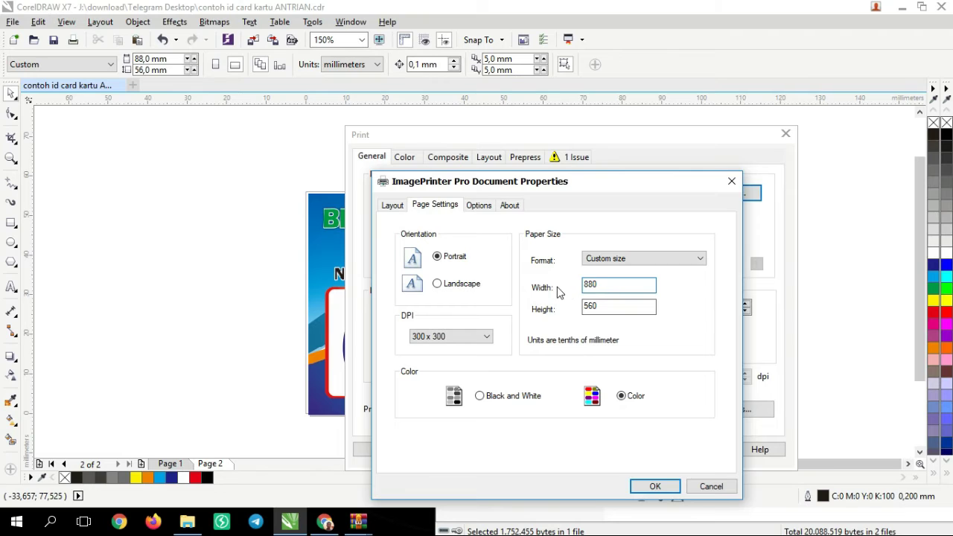
left_click(616, 306)
left_click(472, 207)
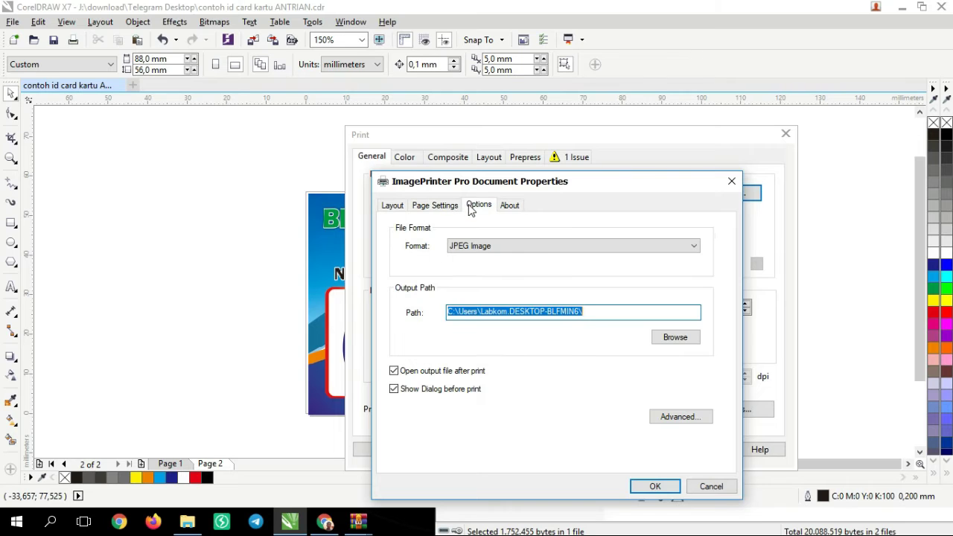
left_click(449, 212)
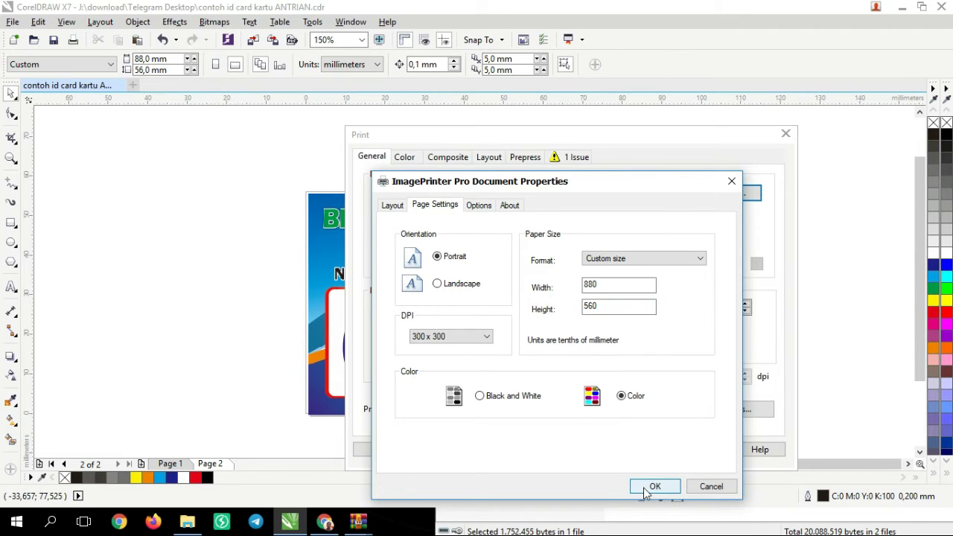
left_click(449, 289)
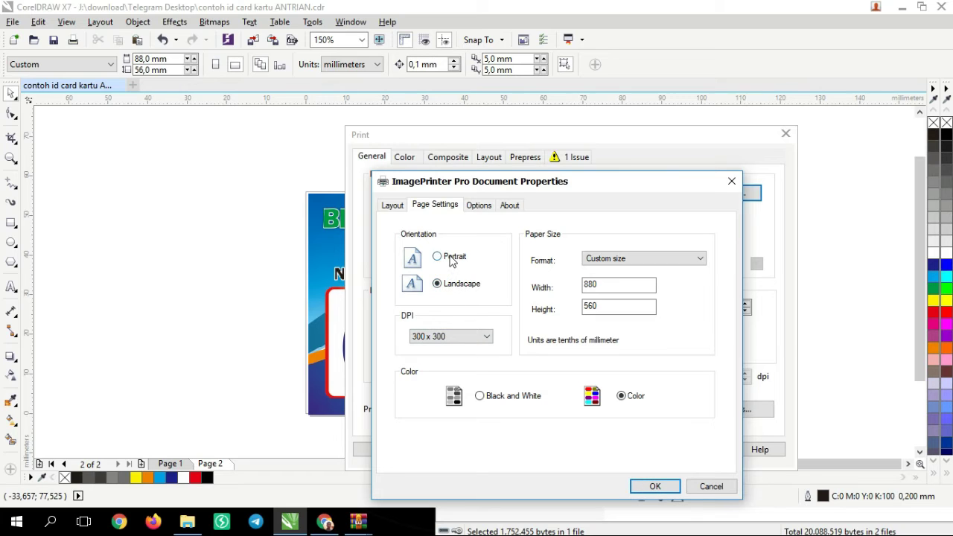
left_click(452, 260)
left_click(453, 285)
left_click(656, 488)
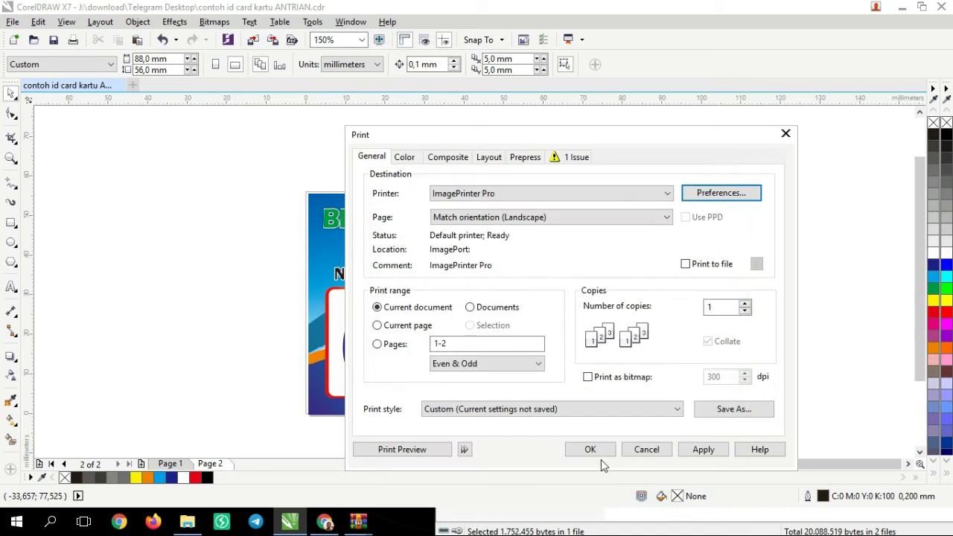
Preview the print, set Page to 'Use printer default (Landscape)', and preview again.
left_click(424, 449)
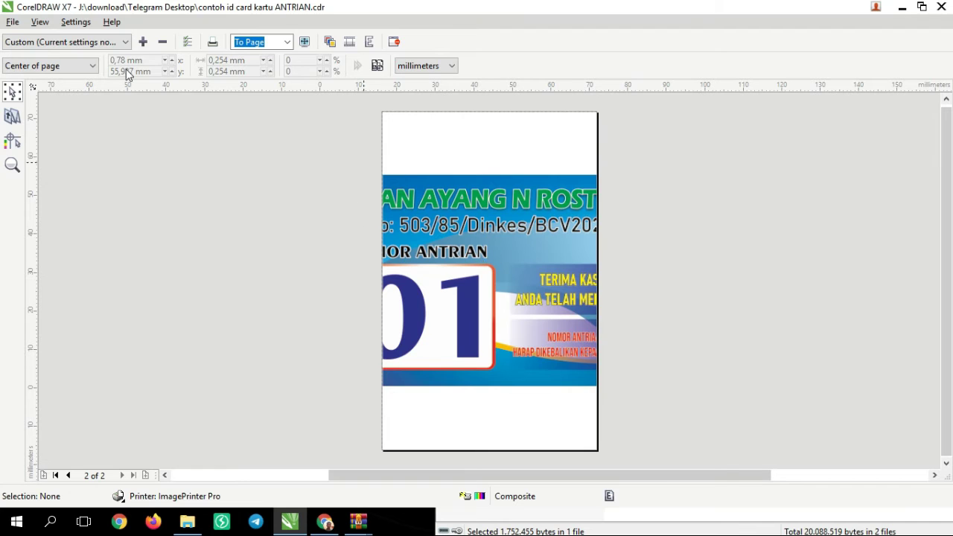
left_click(12, 22)
left_click(47, 124)
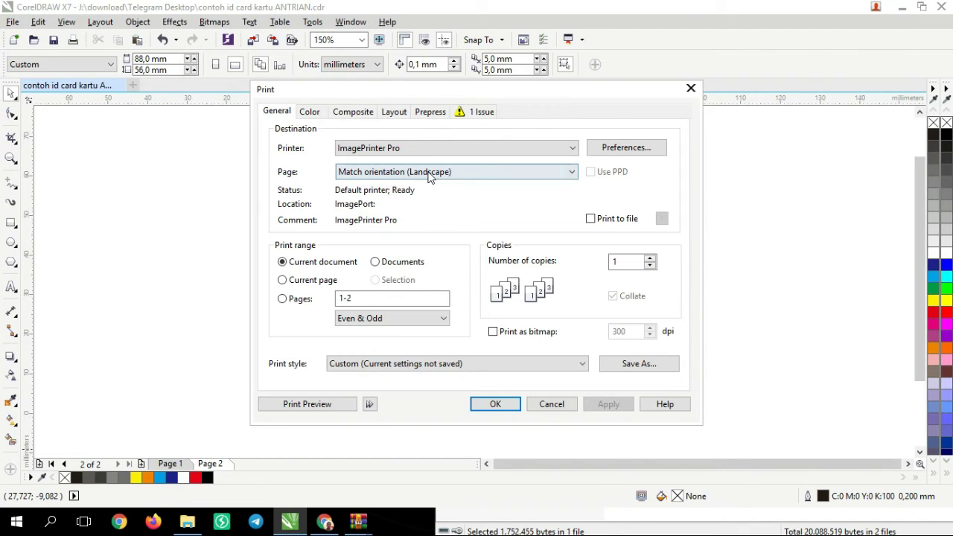
left_click(429, 176)
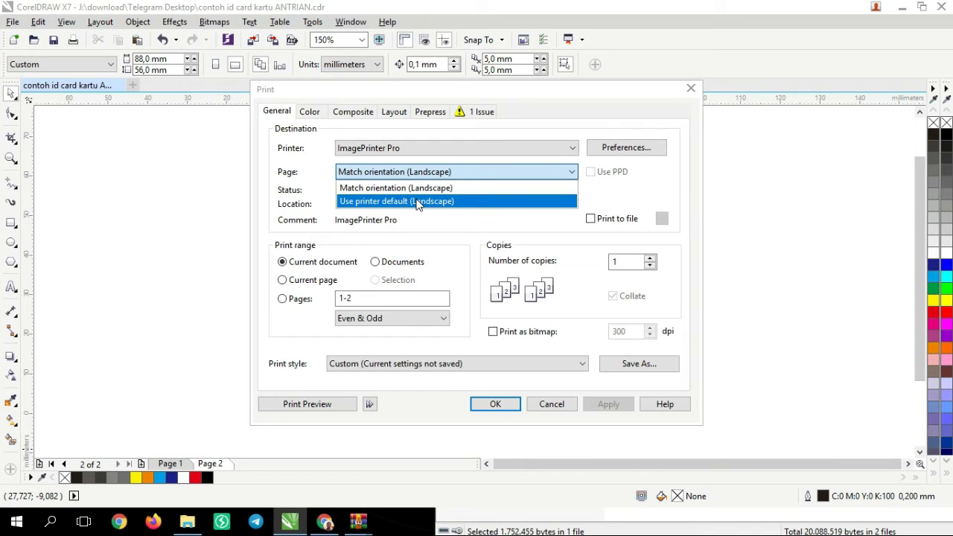
left_click(417, 202)
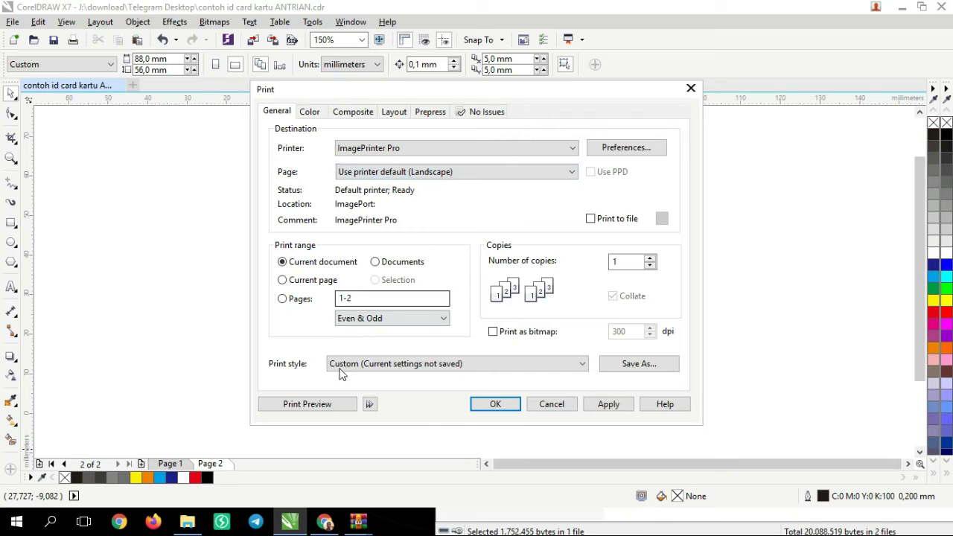
left_click(322, 405)
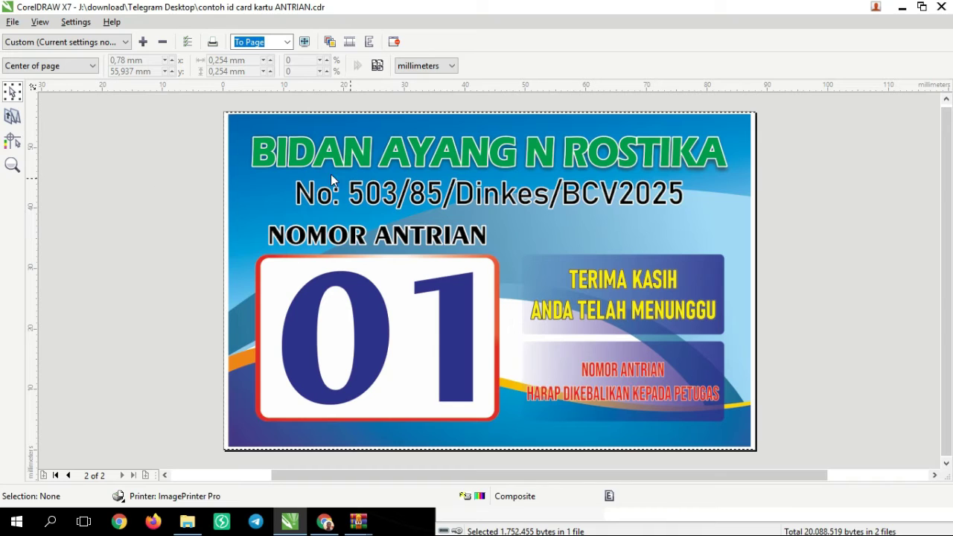
Print from the preview, saving JPEG as contoh id card kartu ANTRIAN_14 on the Desktop.
left_click(13, 22)
left_click(34, 88)
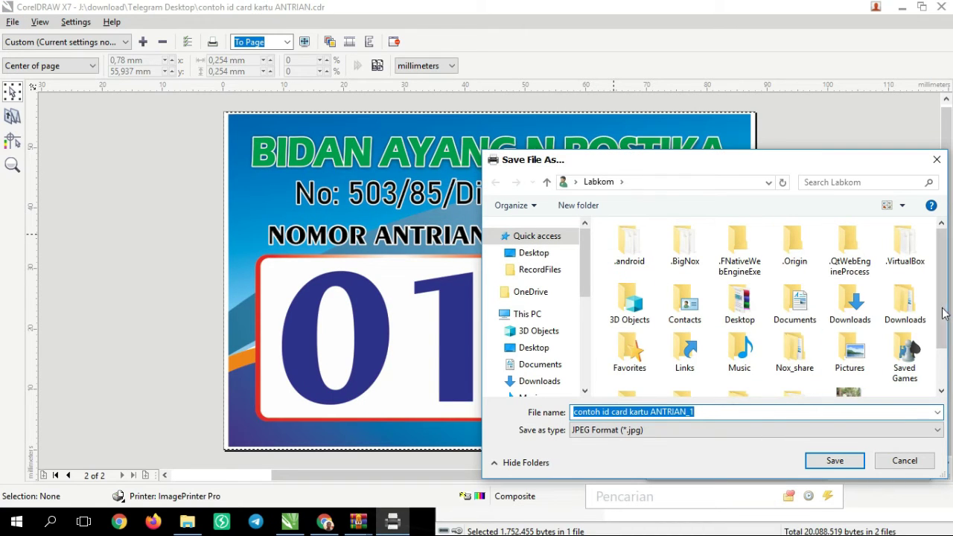
scroll(744, 335, "down", 1)
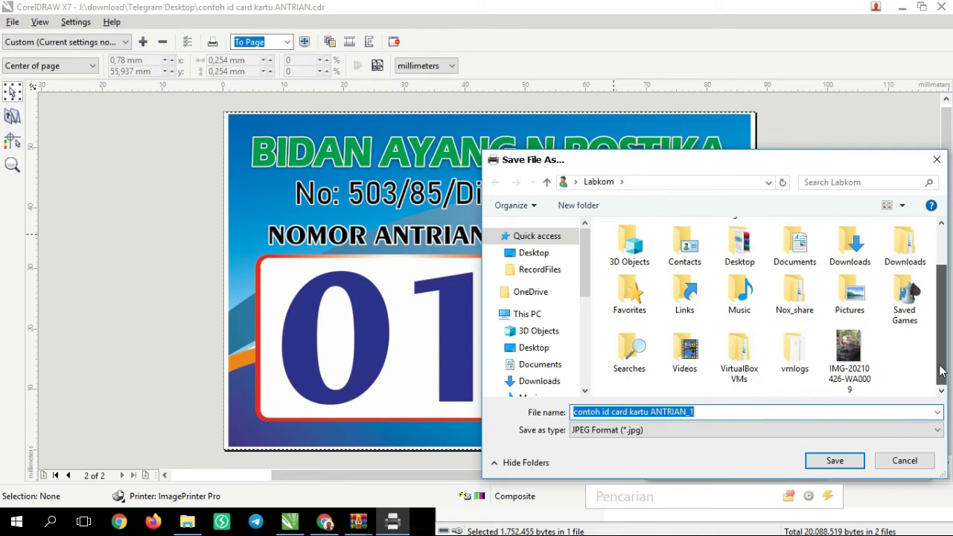
left_click(843, 462)
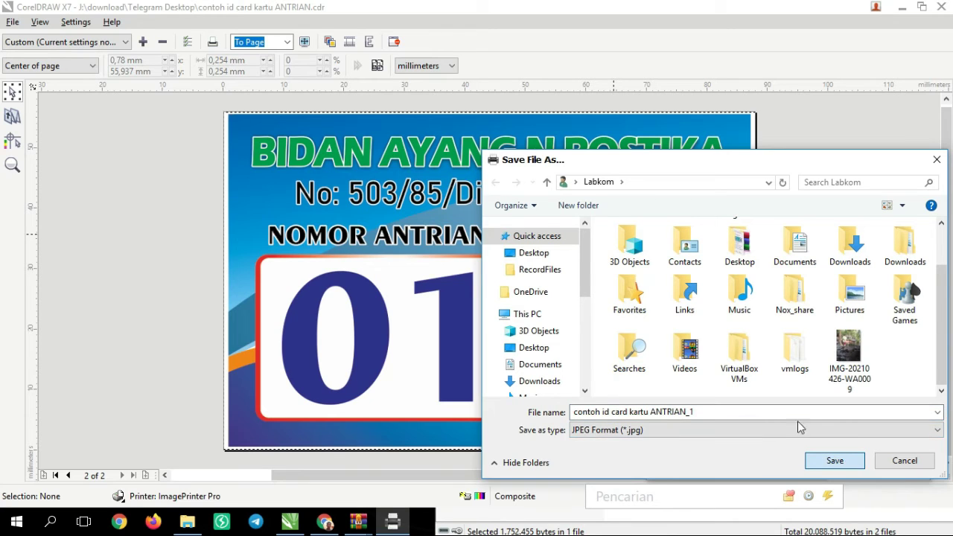
left_click(533, 255)
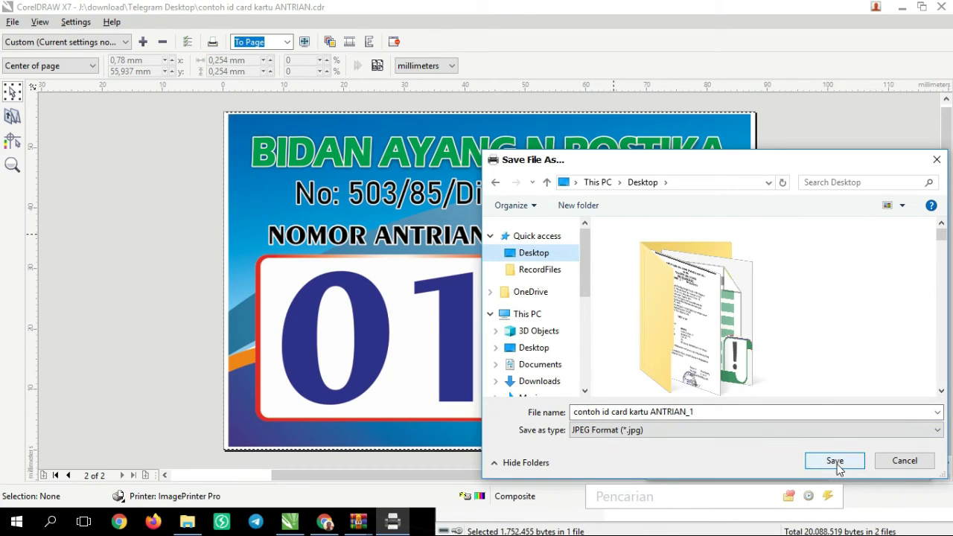
left_click(740, 411)
type("4")
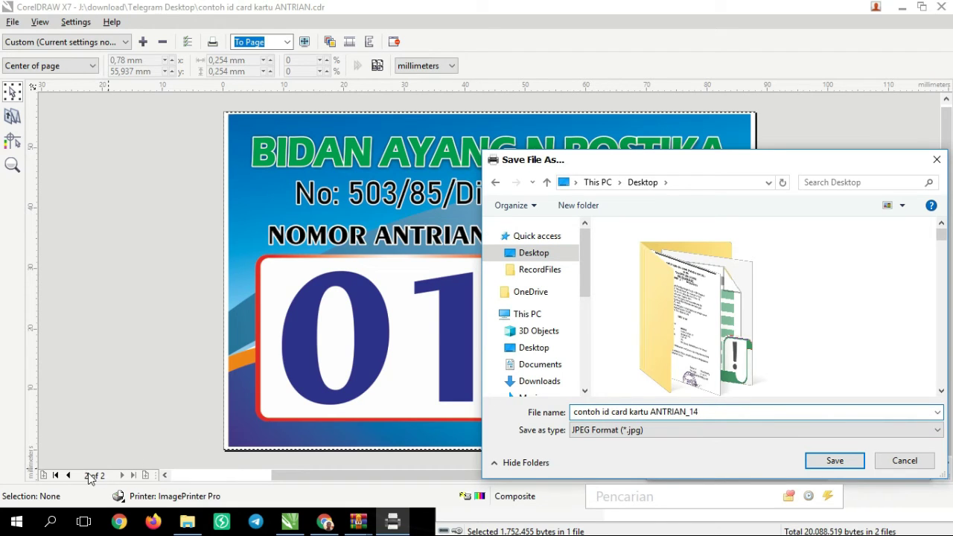
left_click(828, 461)
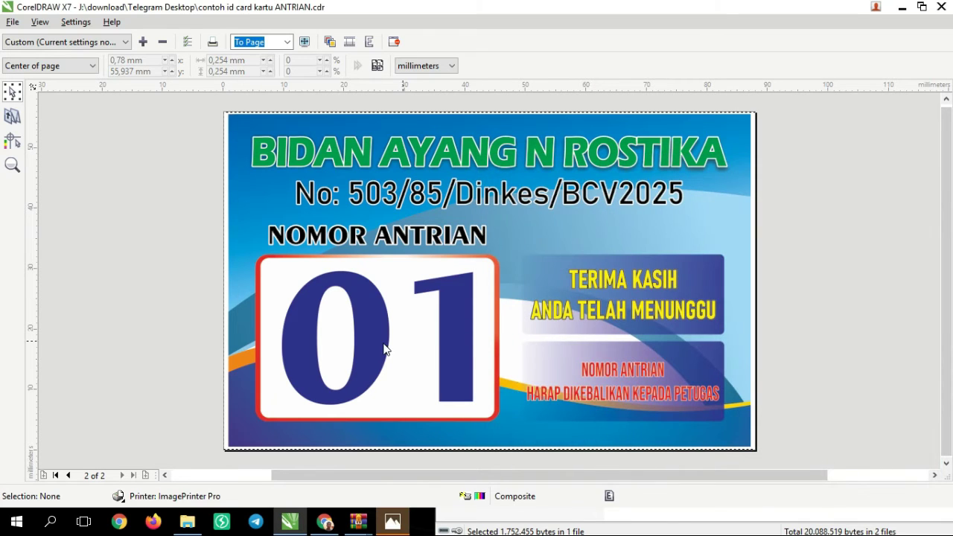
View contoh id card kartu ANTRIAN_14_1 and the next image in Photos, then close Photos.
left_click(359, 521)
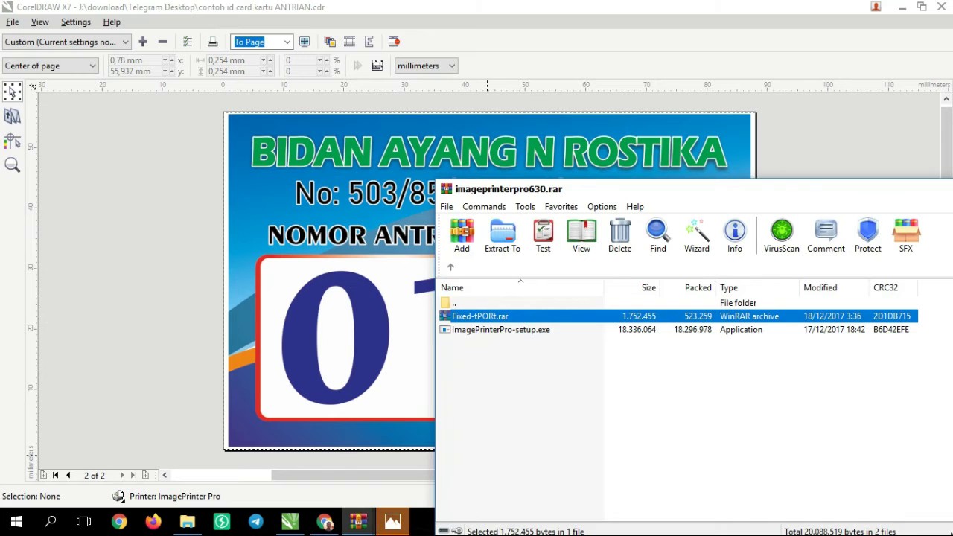
double_click(748, 190)
left_click(951, 521)
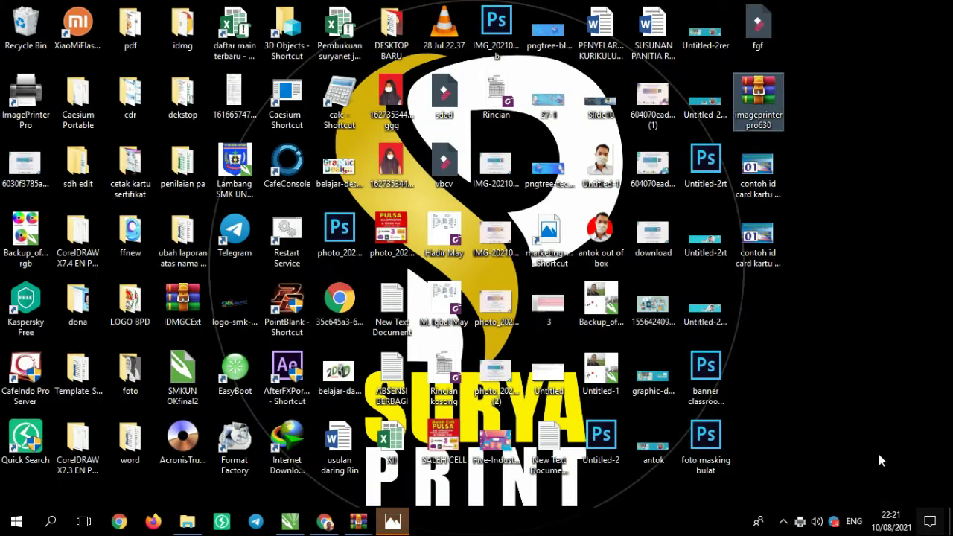
left_click(756, 194)
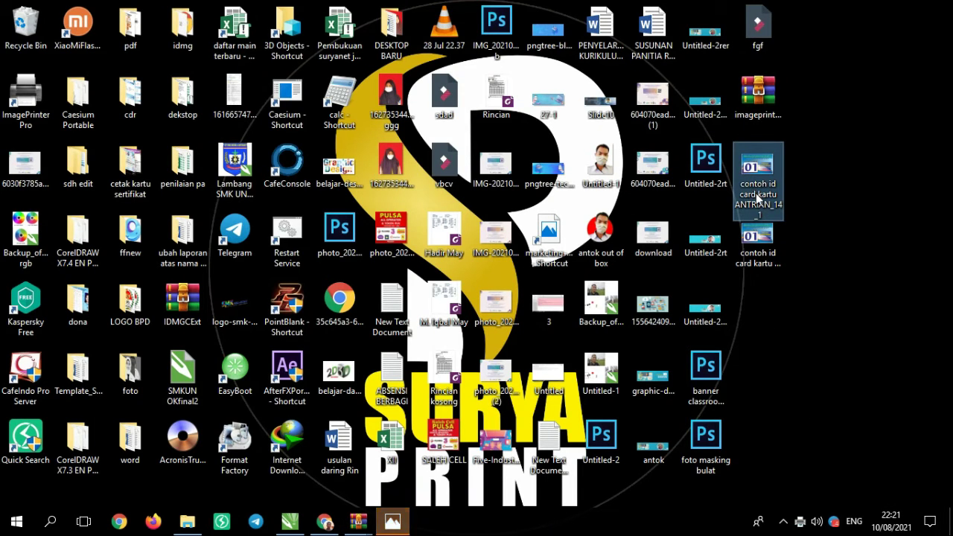
left_click(760, 229)
double_click(765, 181)
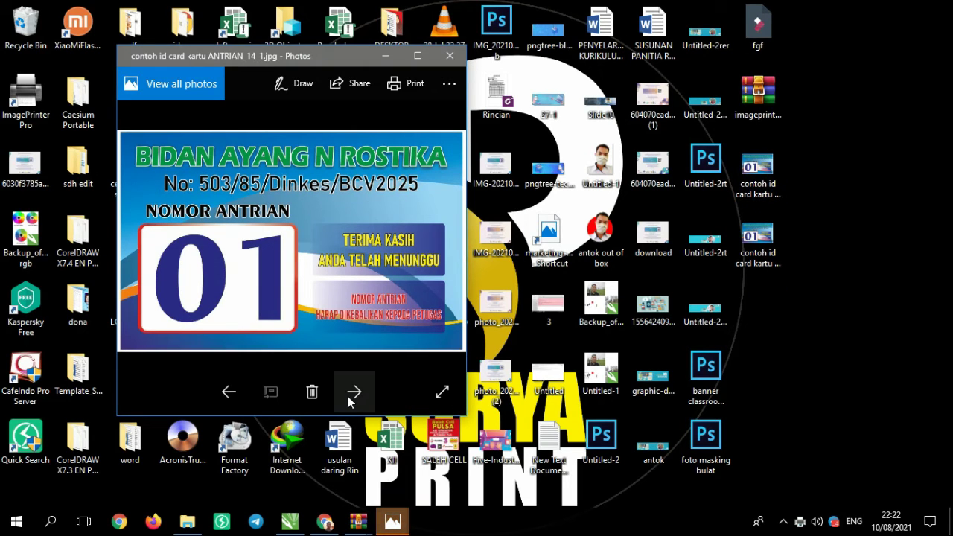
left_click(348, 396)
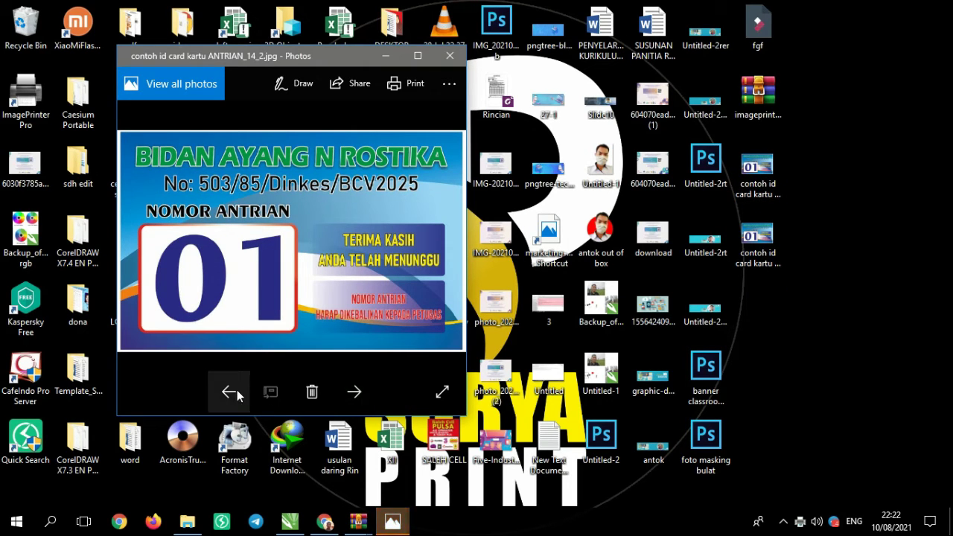
left_click(449, 55)
Return to CorelDRAW, close the print preview, and minimize it to the desktop.
double_click(770, 245)
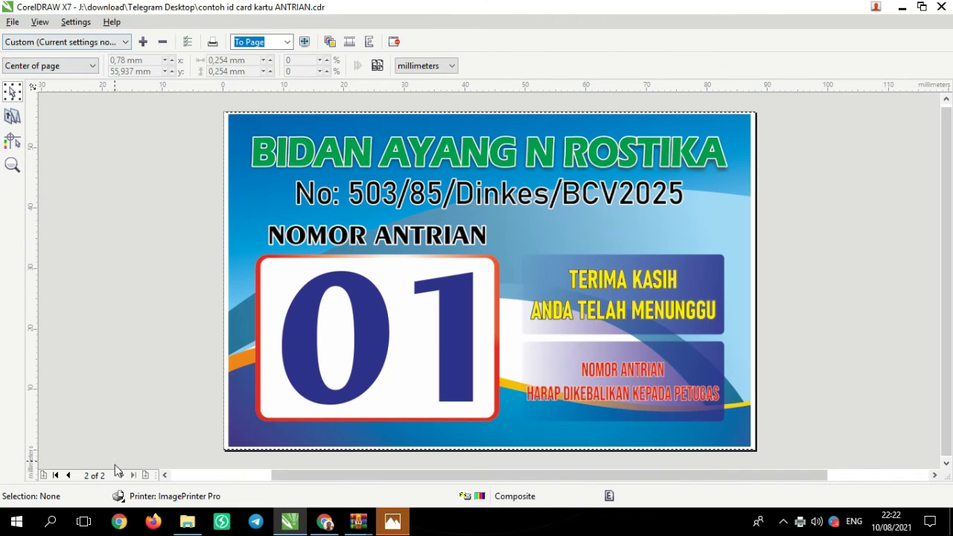
left_click(66, 475)
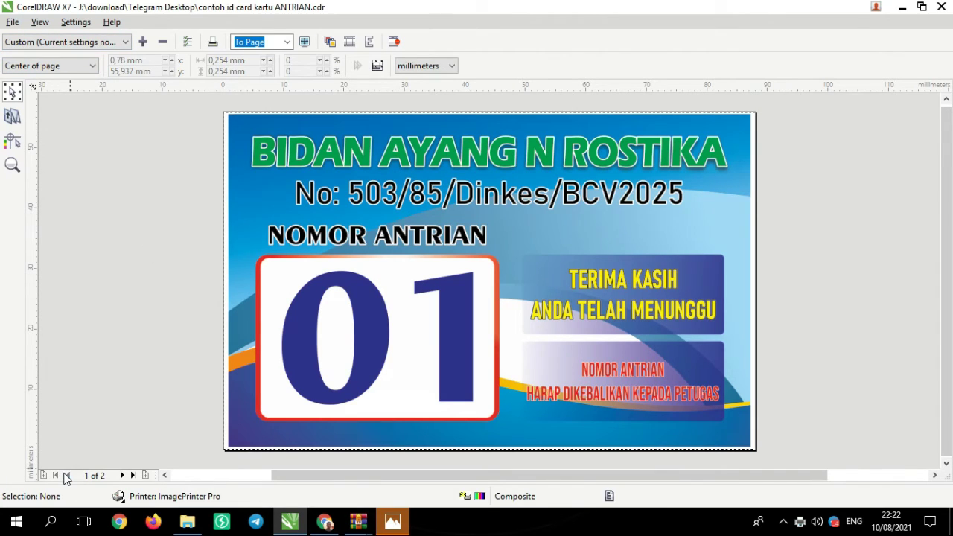
left_click(13, 22)
left_click(38, 124)
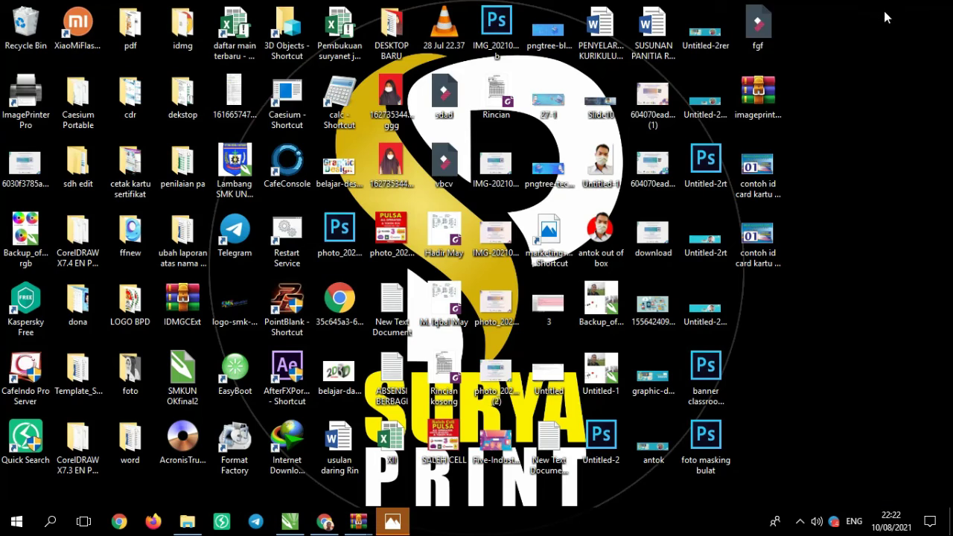
left_click(901, 7)
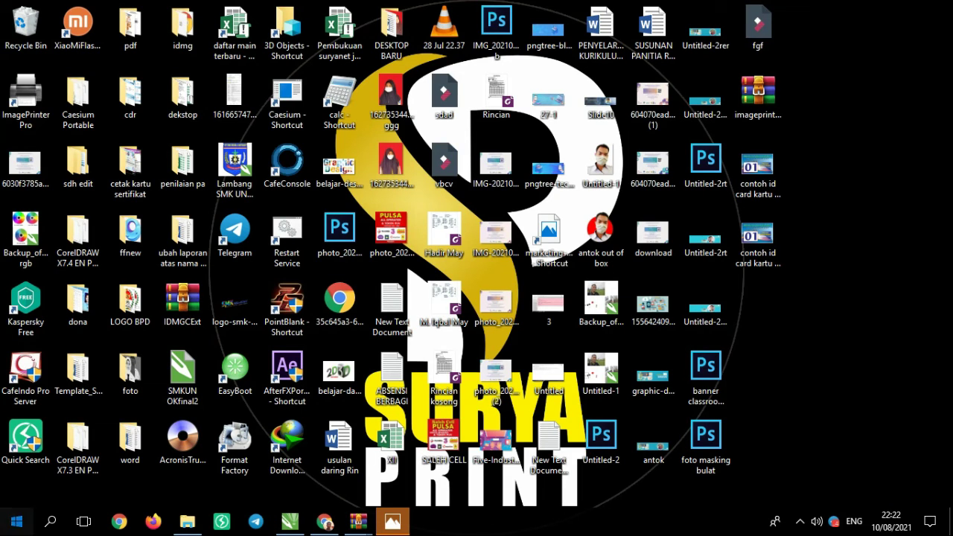
left_click(17, 521)
left_click(781, 378)
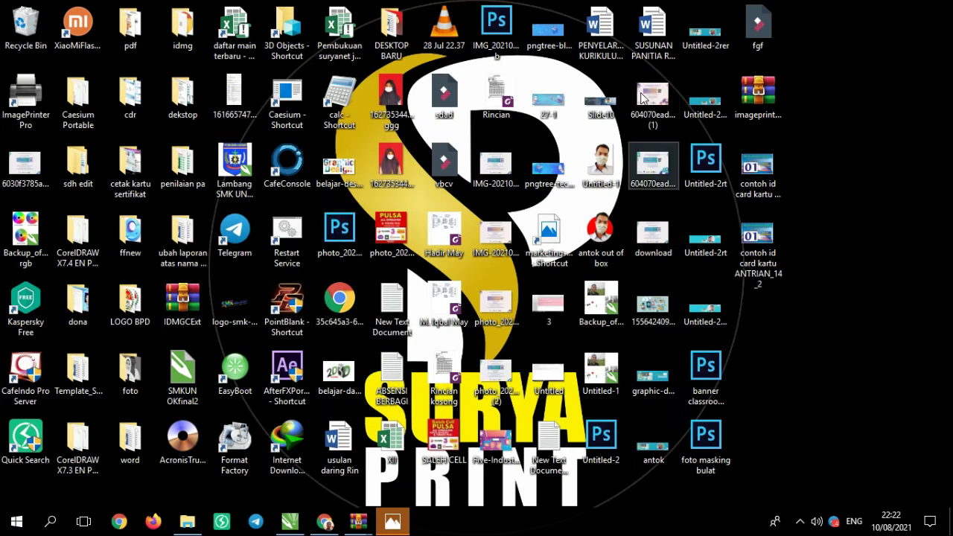
Open the wedding committee .docx from the desktop and scroll through it.
double_click(603, 104)
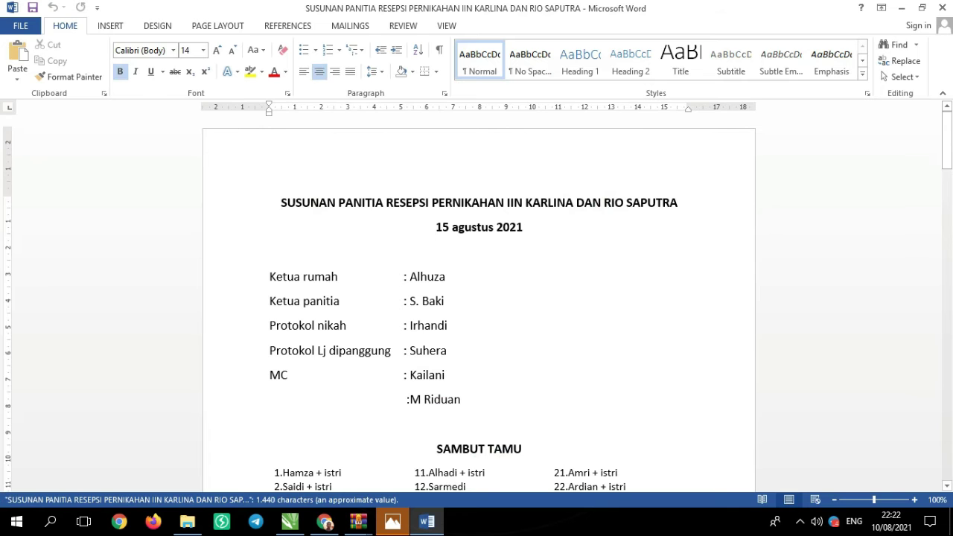
scroll(556, 221, "down", 3)
scroll(562, 223, "down", 4)
scroll(551, 224, "up", 2)
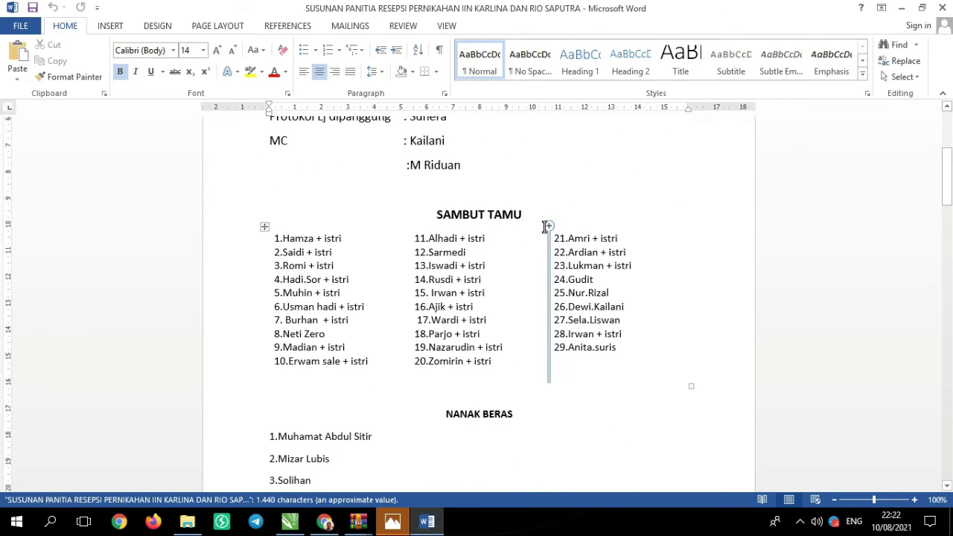
scroll(536, 225, "down", 5)
Go to FILE > Print and select ImagePrinter Pro as the printer.
left_click(20, 25)
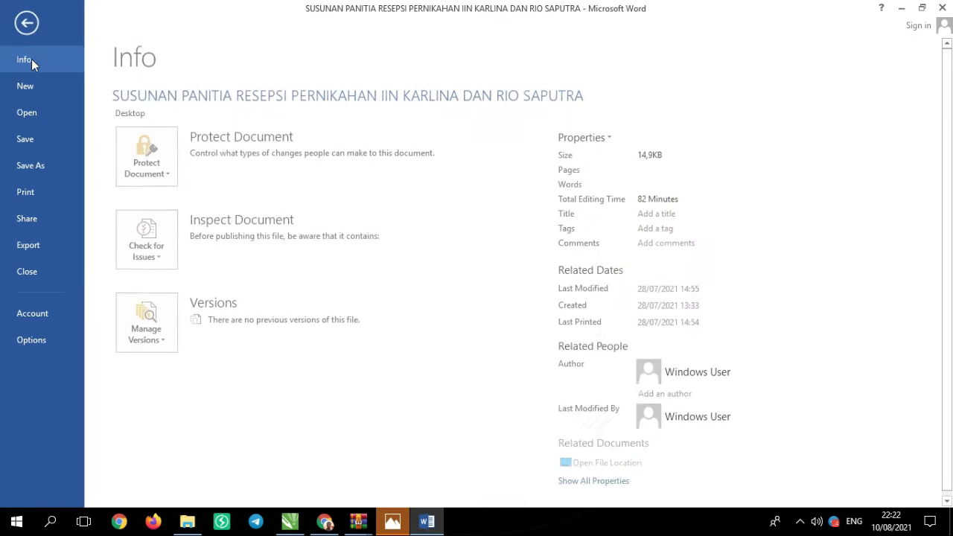
left_click(32, 194)
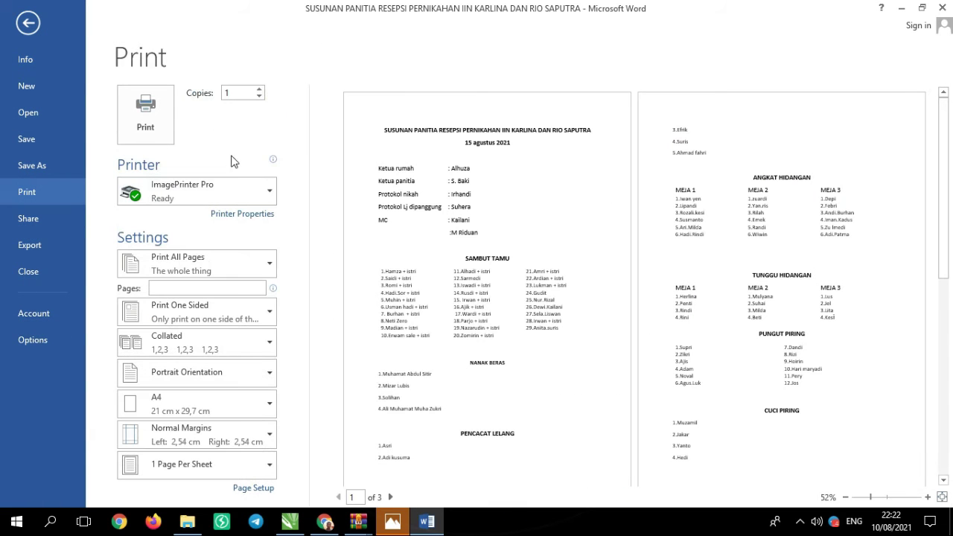
left_click(203, 189)
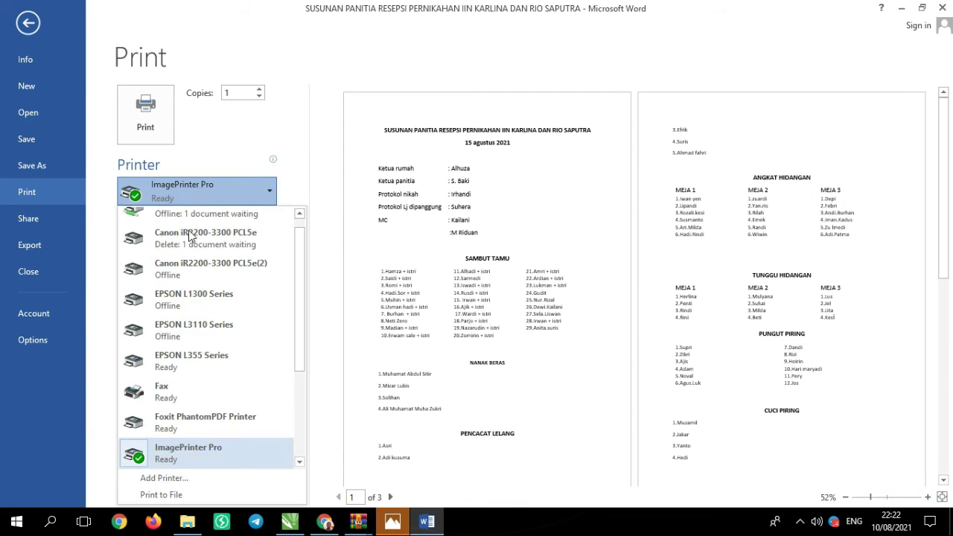
left_click(183, 450)
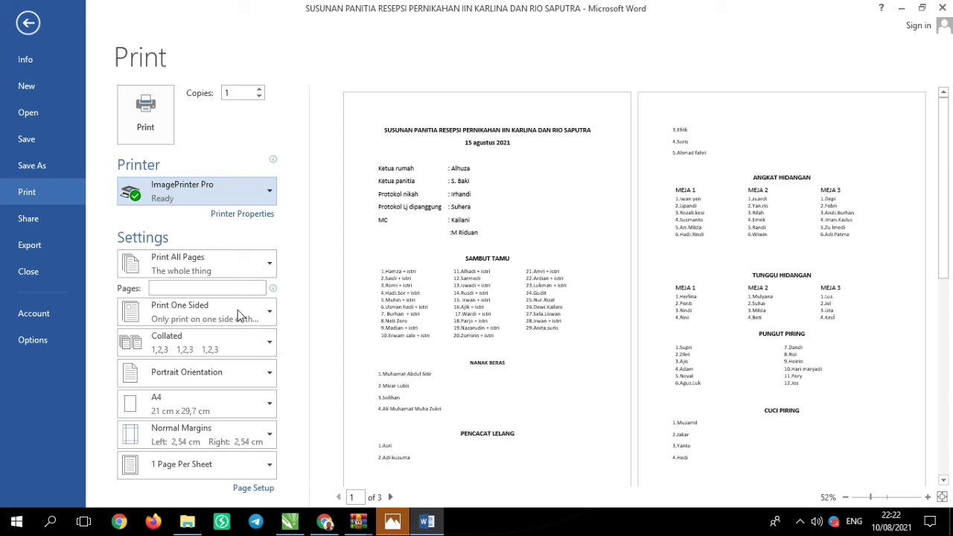
Confirm ImagePrinter Pro outputs JPEG to the Desktop on A4 portrait, then click OK.
left_click(243, 214)
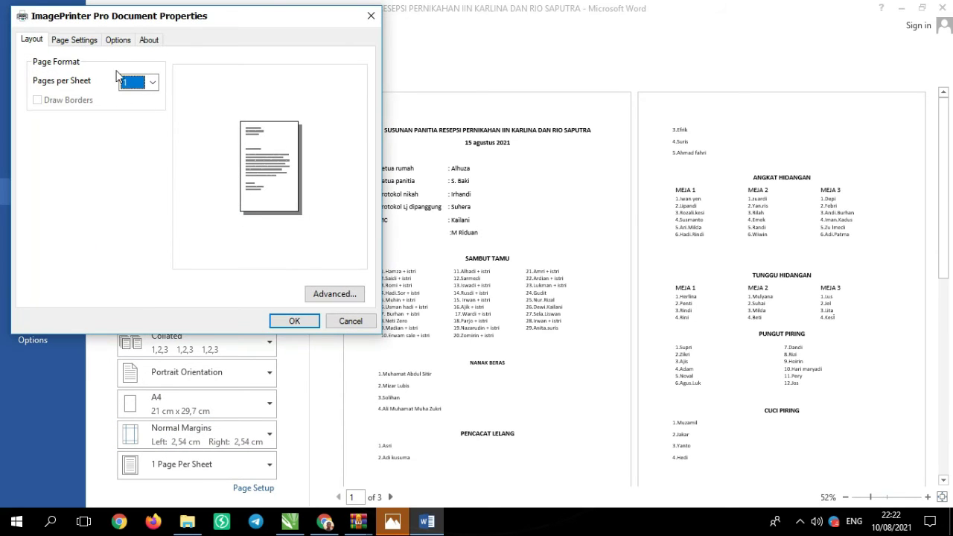
left_click(117, 42)
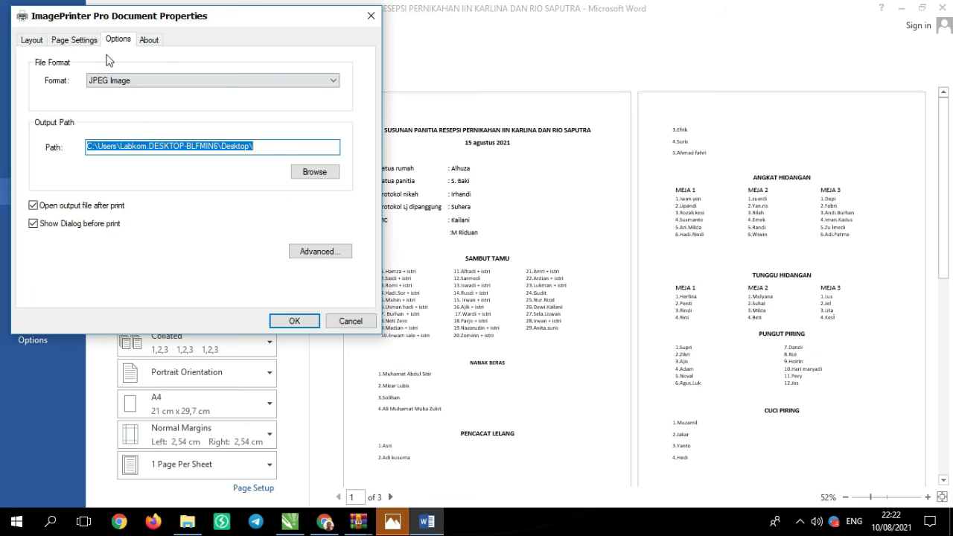
left_click(74, 40)
left_click(245, 94)
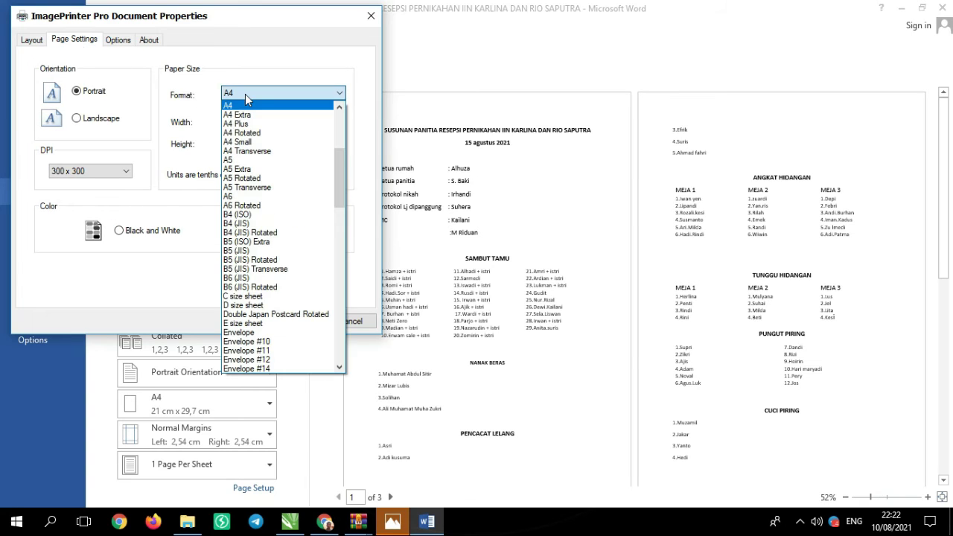
left_click(243, 107)
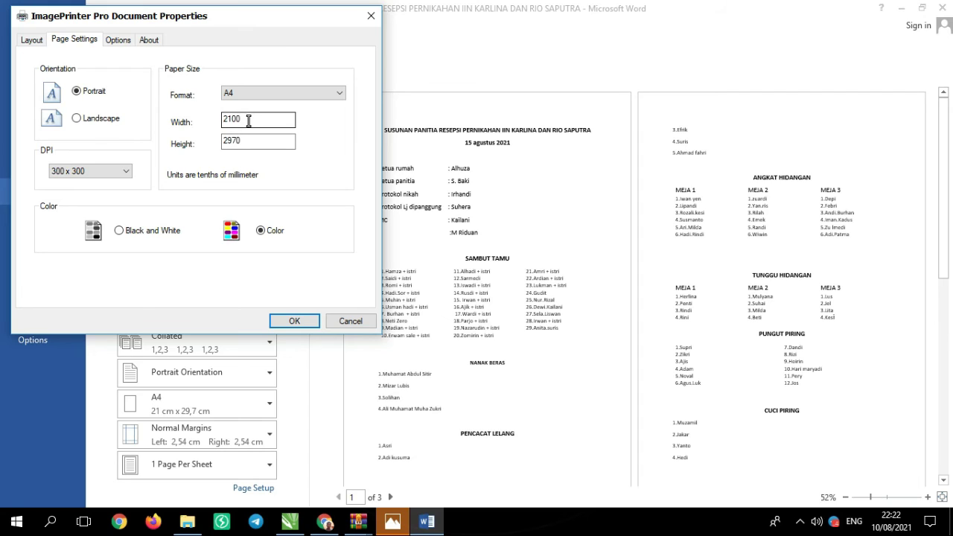
left_click(259, 142)
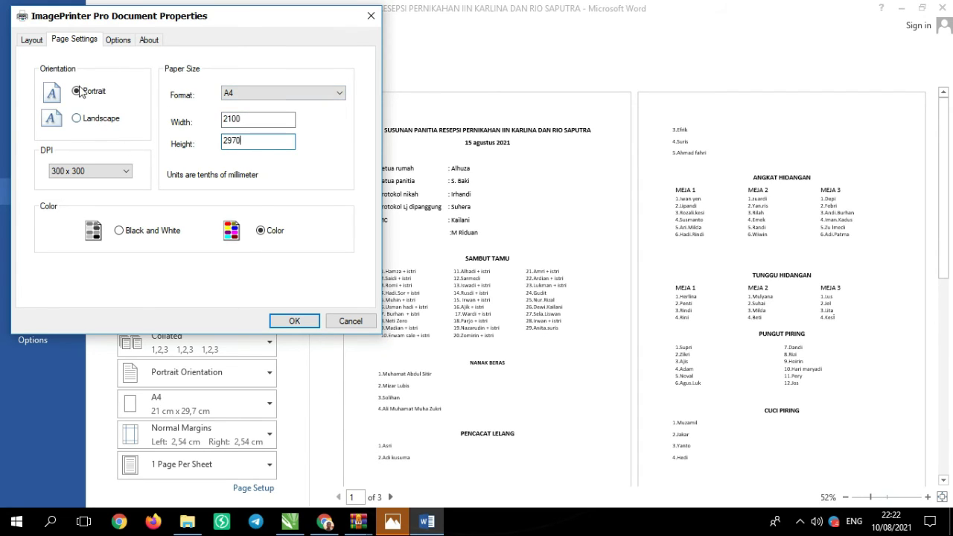
left_click(294, 321)
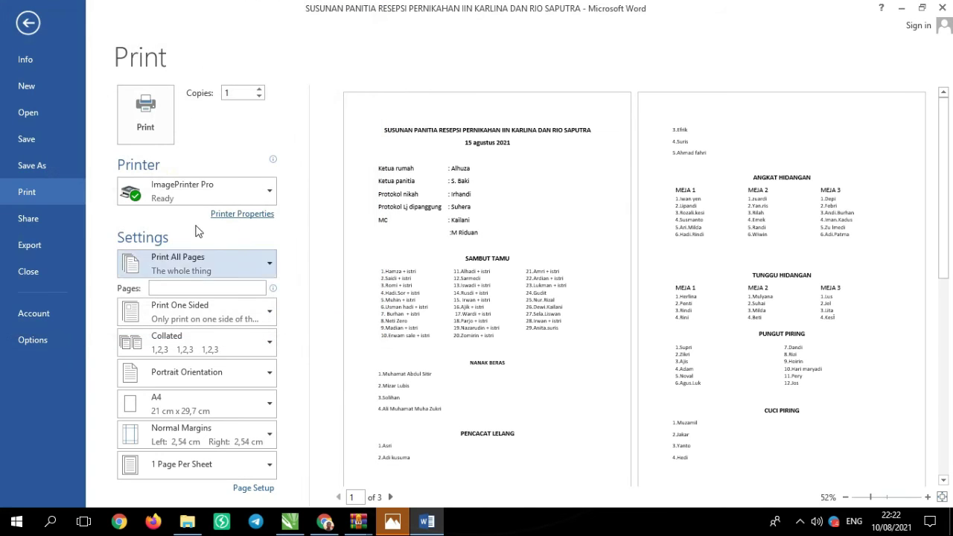
Print the committee document via ImagePrinter Pro as JPEG files saved to the Desktop, then minimize Word.
left_click(152, 120)
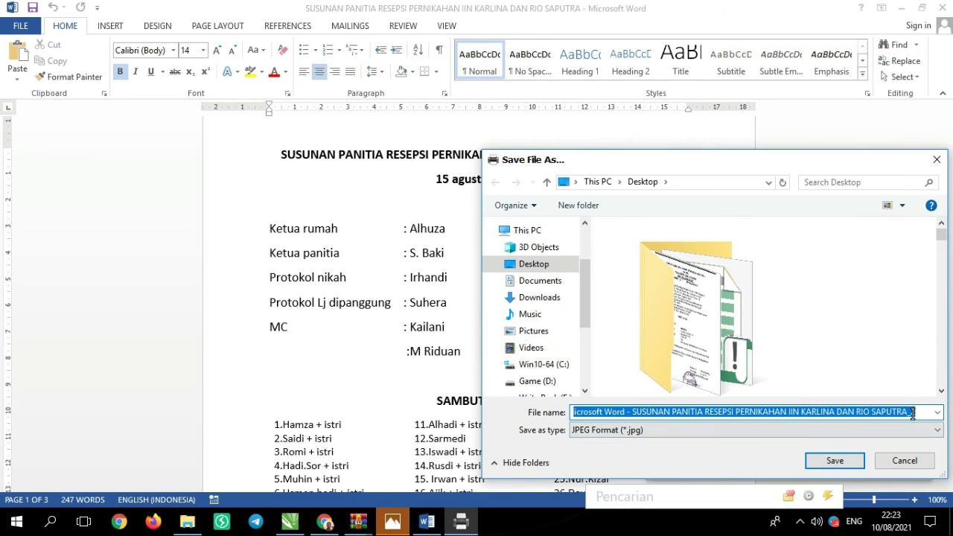
left_click(912, 414)
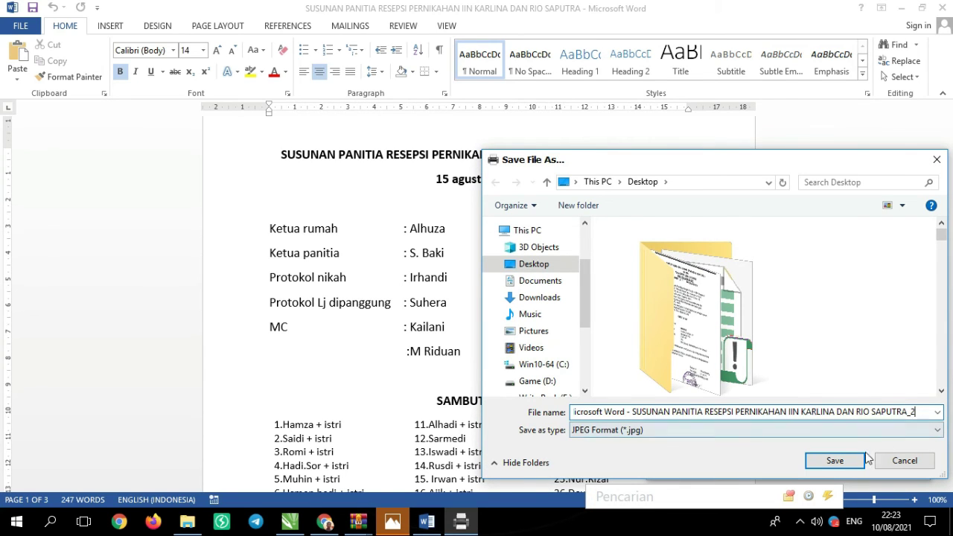
left_click(834, 460)
left_click(950, 521)
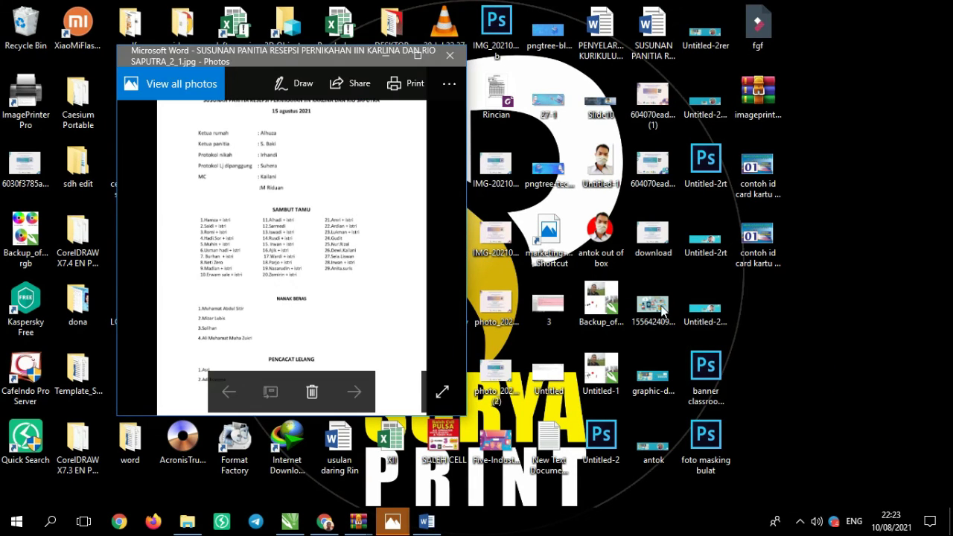
Reopen the first-page Microsoft Word JPEG from the Desktop in Photos and zoom to inspect it.
left_click(449, 56)
double_click(757, 302)
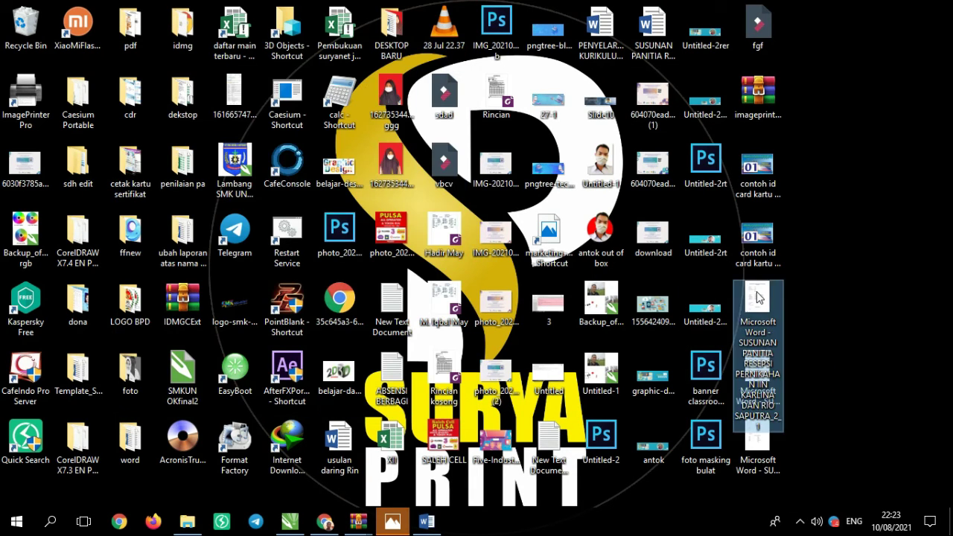
scroll(378, 195, "up", 3)
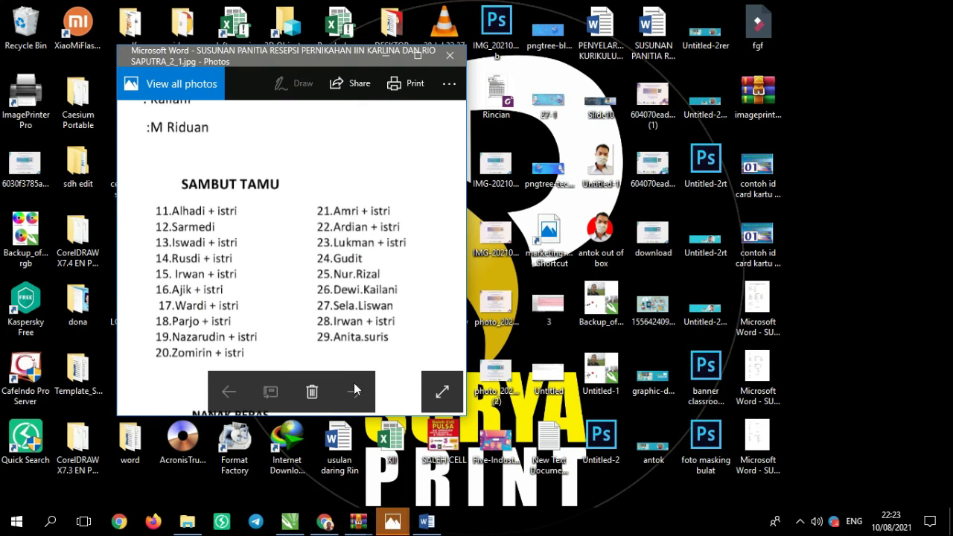
scroll(354, 320, "down", 1)
scroll(366, 277, "down", 2)
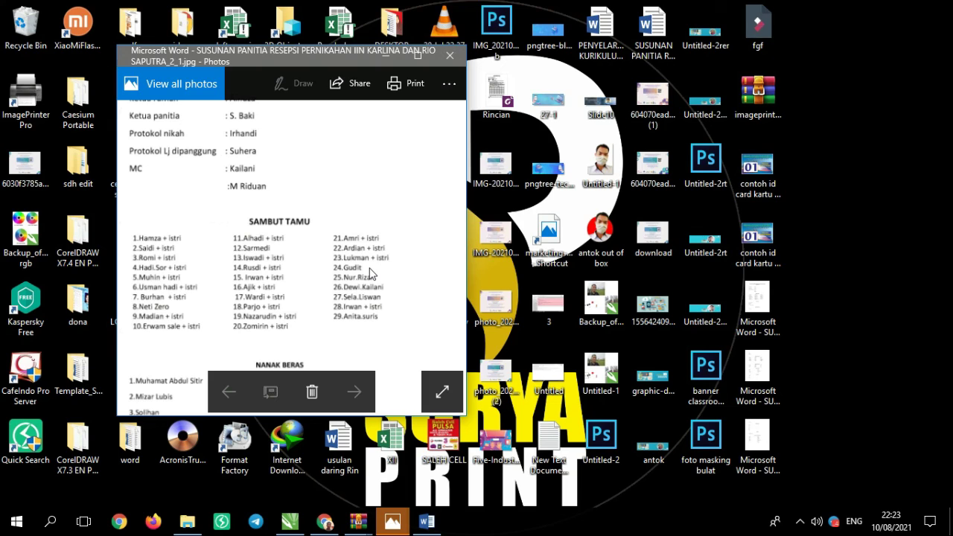